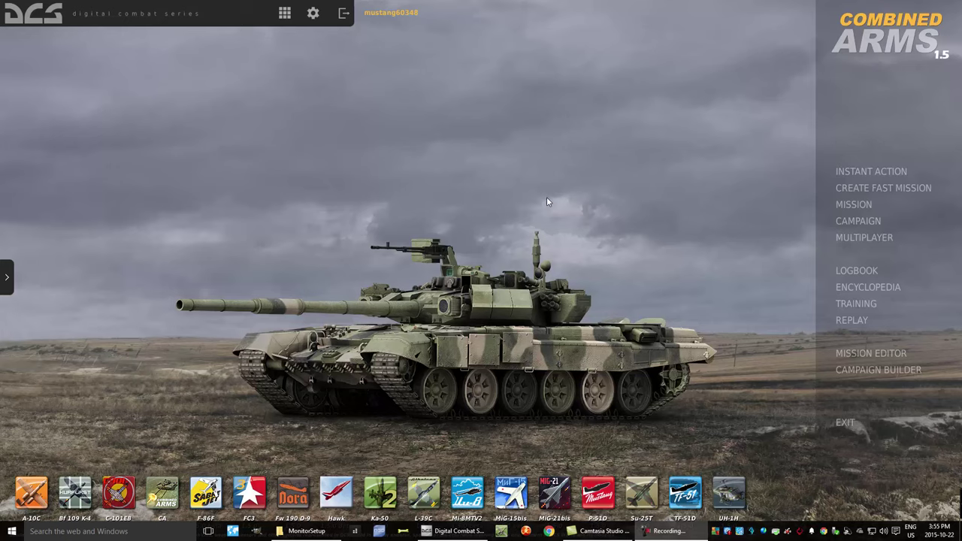
Set the graphics resolution to 3200x1080 and the aspect ratio to 16:10, accept the options, and exit the game
{"action": "left_click", "coordinate": [313, 13]}
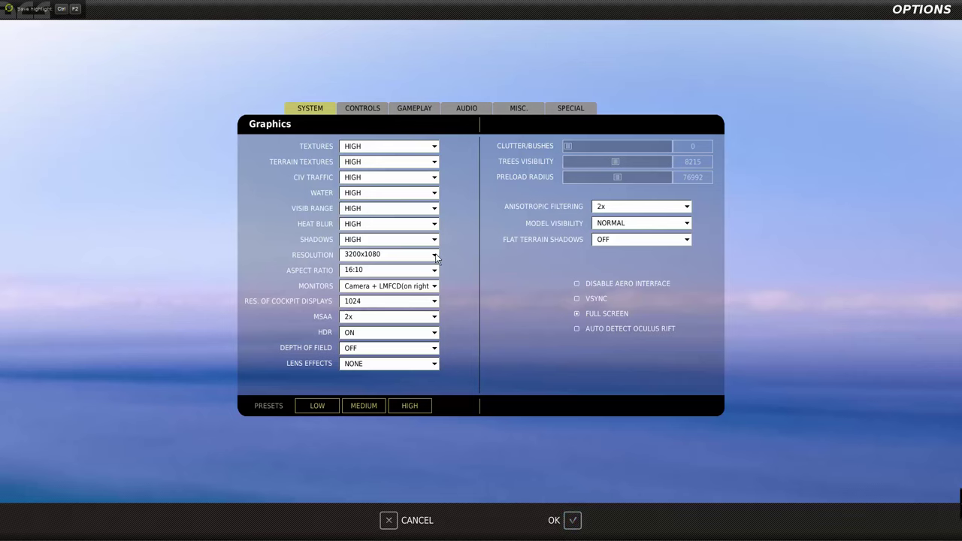
{"action": "left_click", "coordinate": [435, 256]}
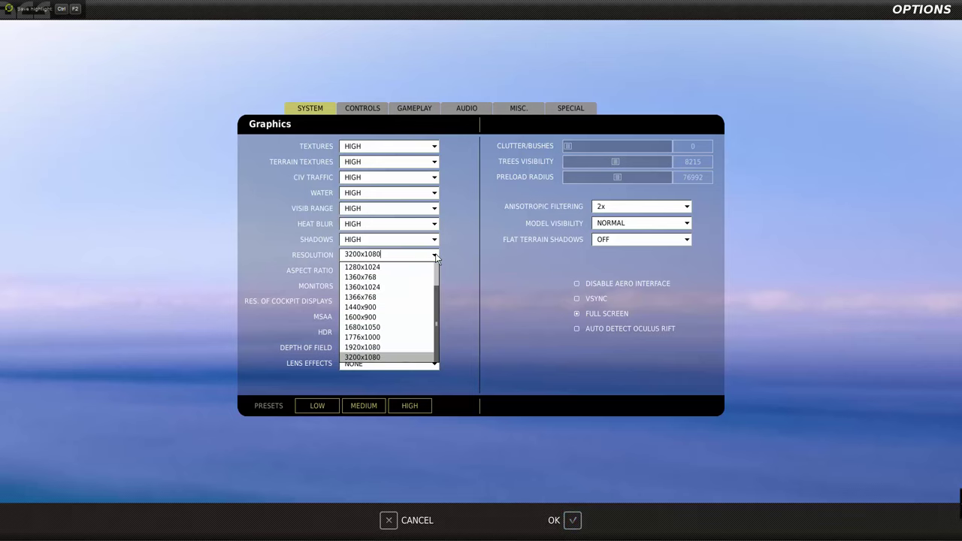
{"action": "left_click", "coordinate": [377, 357]}
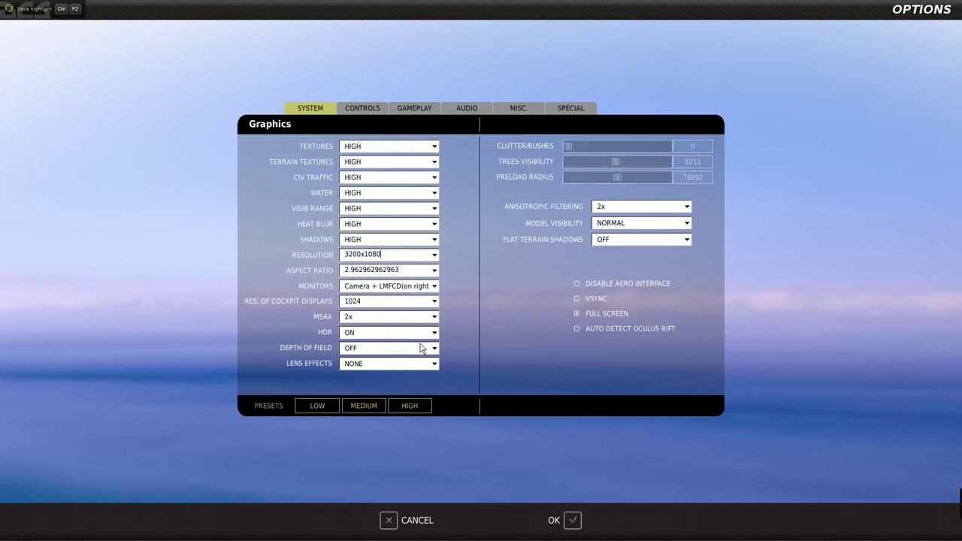
{"action": "left_click", "coordinate": [435, 275]}
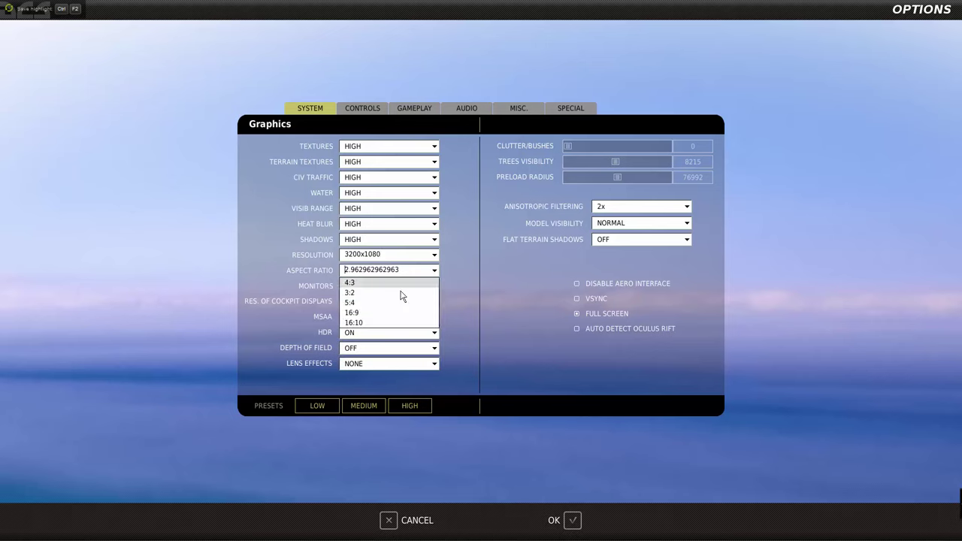
{"action": "left_click", "coordinate": [384, 325]}
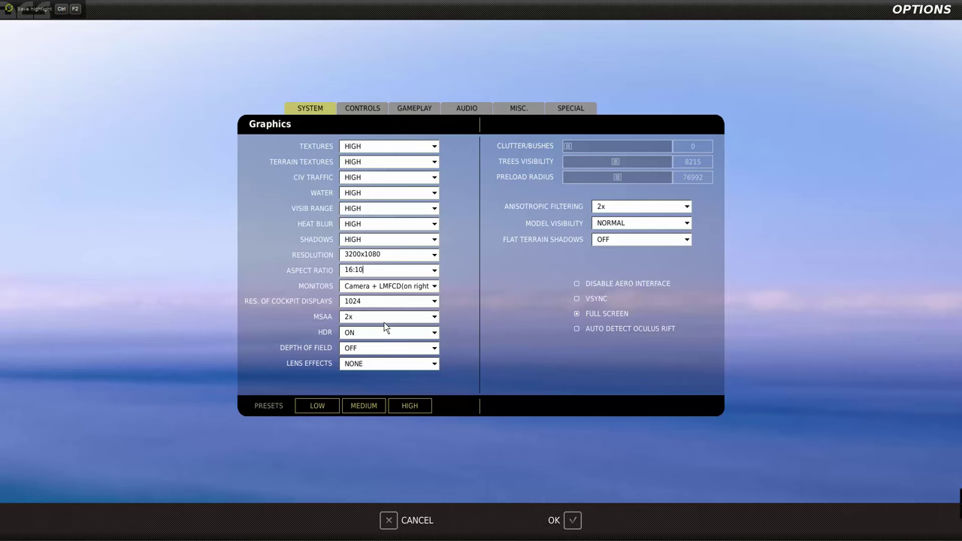
{"action": "left_click", "coordinate": [572, 520]}
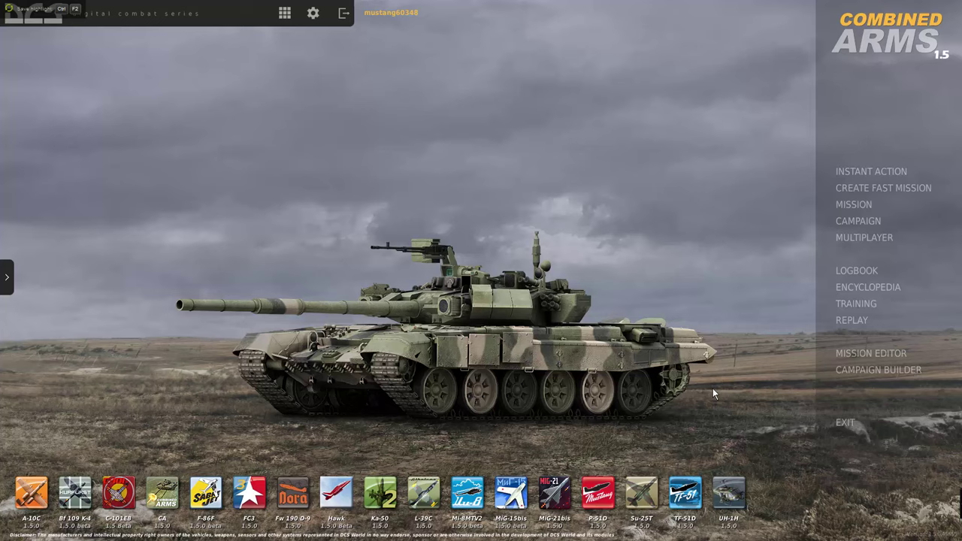
{"action": "left_click", "coordinate": [844, 424]}
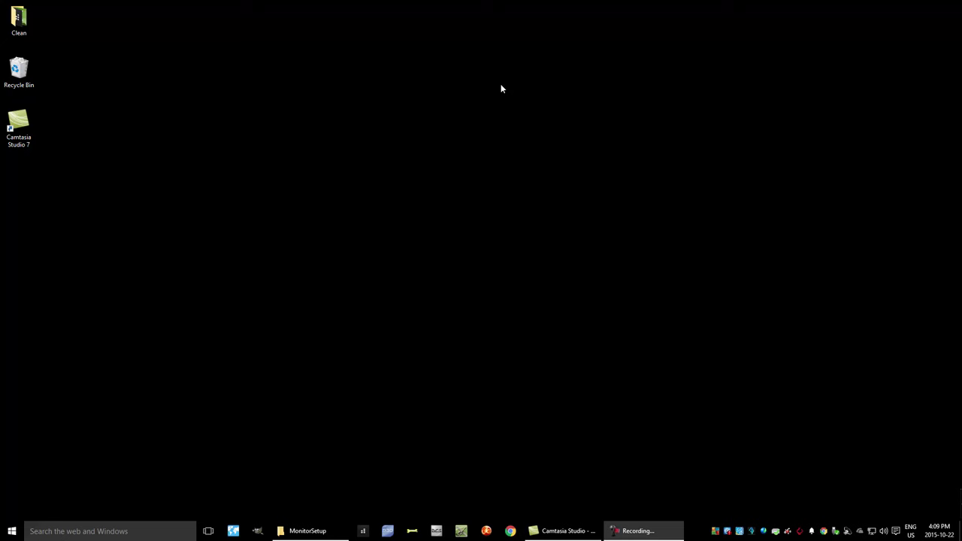
Check the resolutions of displays 1 and 2 in the Windows advanced display settings, and close the settings window
{"action": "right_click", "coordinate": [368, 186]}
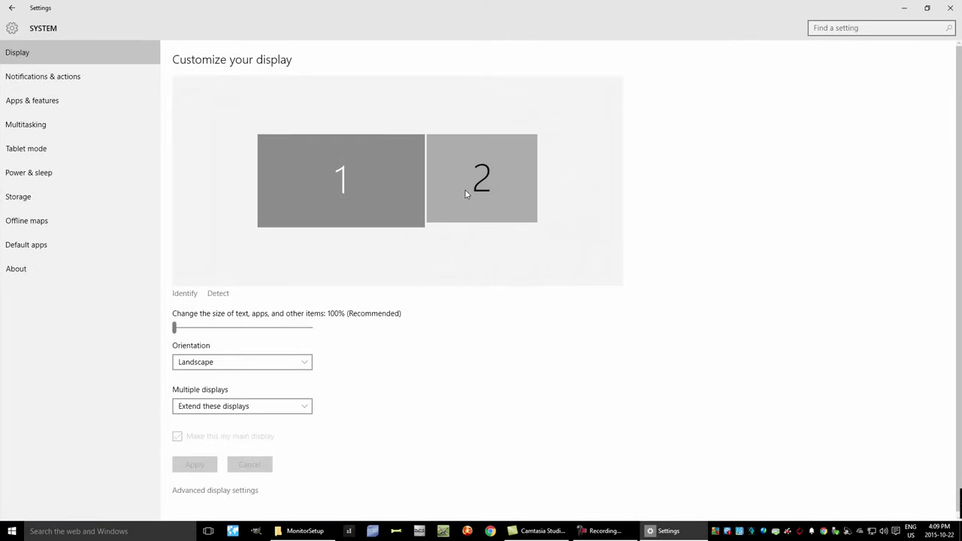
{"action": "left_click", "coordinate": [228, 491]}
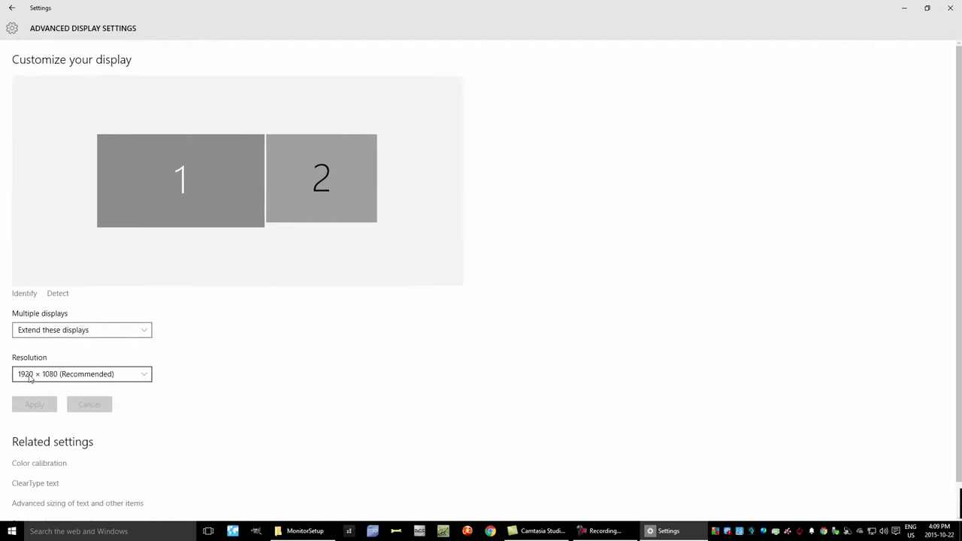
{"action": "left_click", "coordinate": [205, 169]}
{"action": "left_click", "coordinate": [324, 183]}
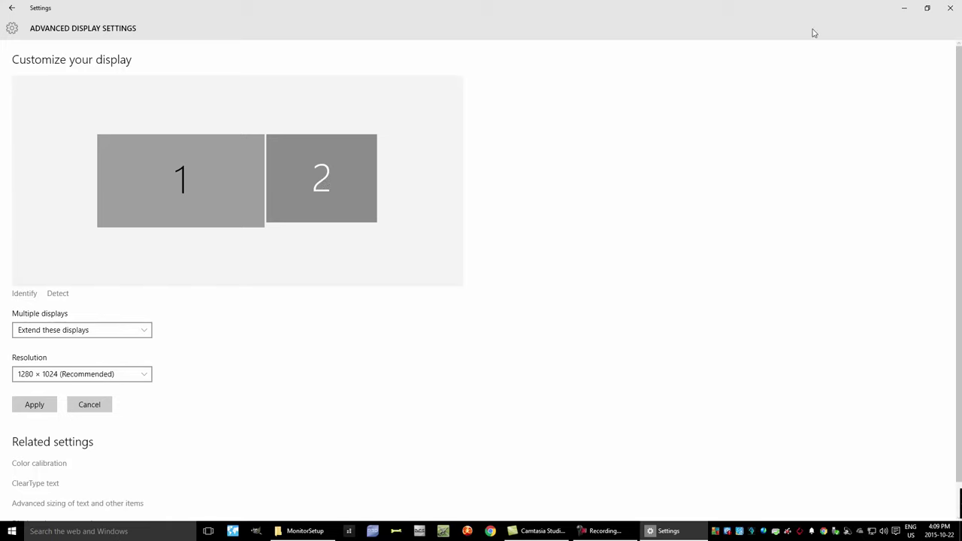
{"action": "left_click", "coordinate": [950, 8]}
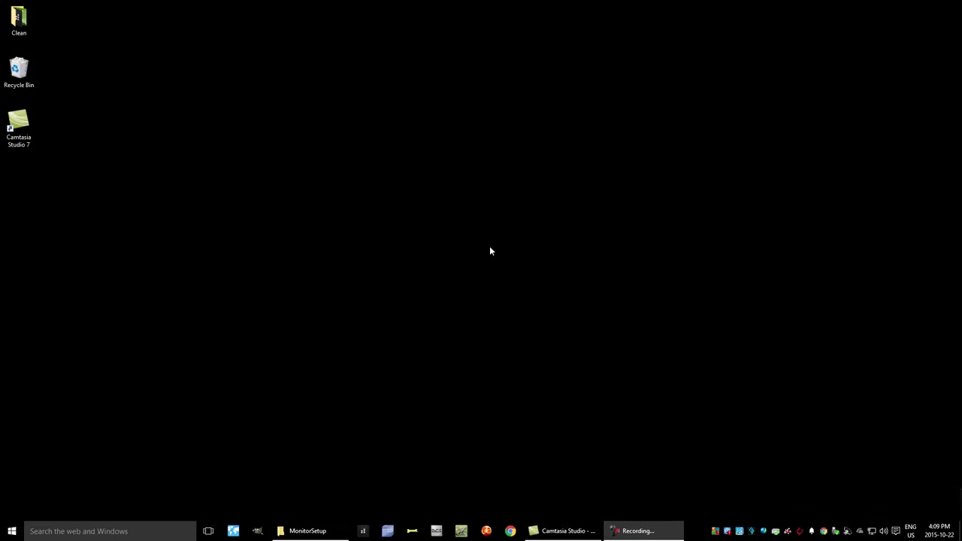
Open Camera+LMFCD(on right side).lua from the MonitorSetup folder in Notepad++ and examine its Viewports block
{"action": "left_click", "coordinate": [316, 532]}
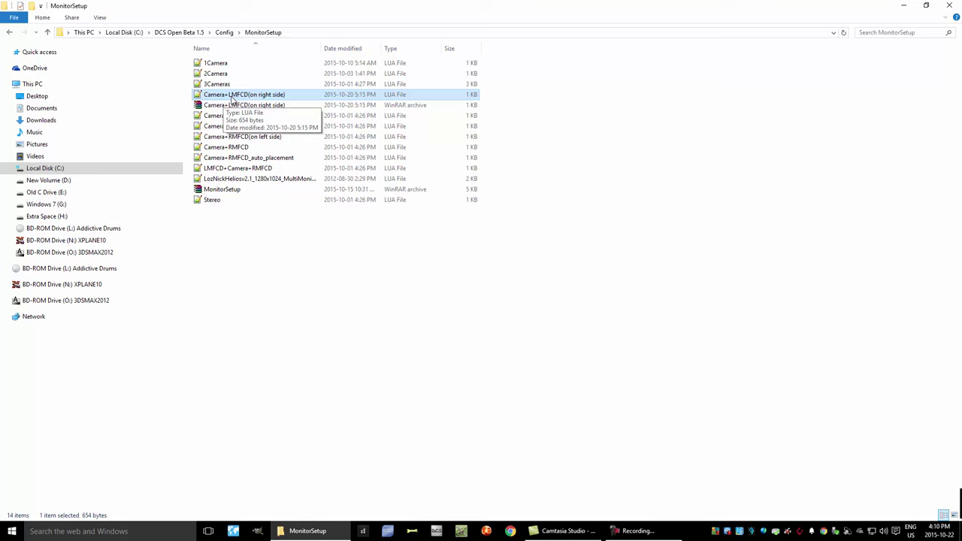
{"action": "double_click", "coordinate": [292, 96]}
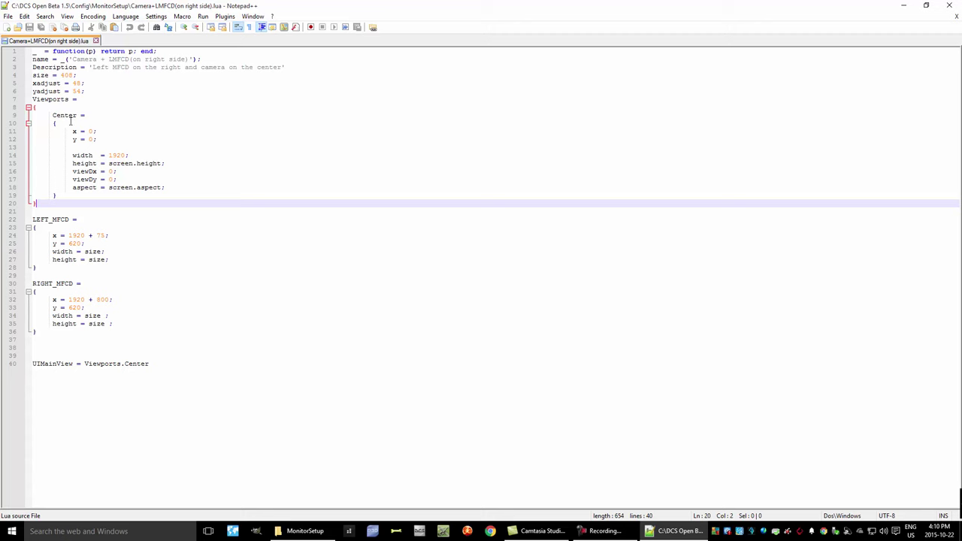
{"action": "left_click_drag", "start_coordinate": [33, 94], "coordinate": [58, 203]}
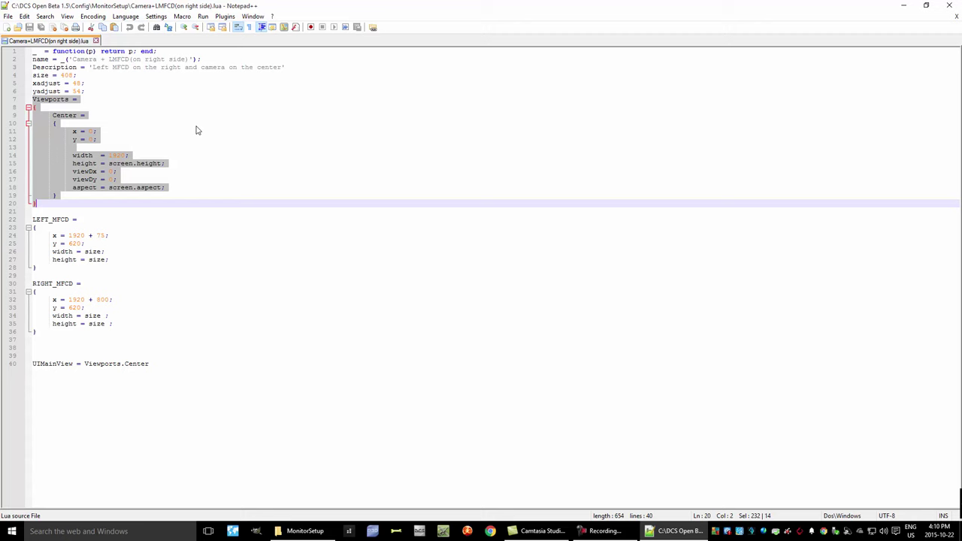
{"action": "left_click", "coordinate": [77, 115]}
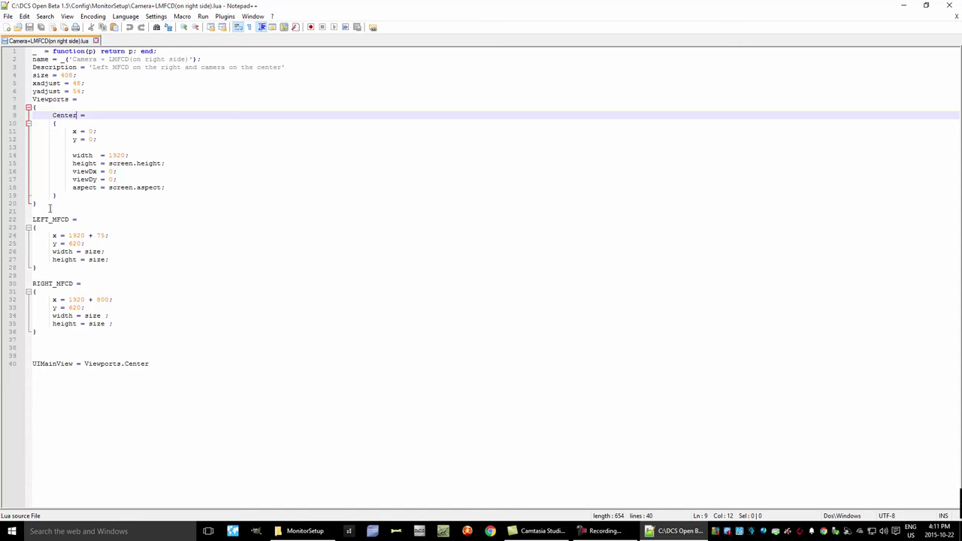
Examine the LEFT_MFCD block, and compare the Center viewport definition with the UIMainView line
{"action": "left_click_drag", "start_coordinate": [32, 219], "coordinate": [47, 264]}
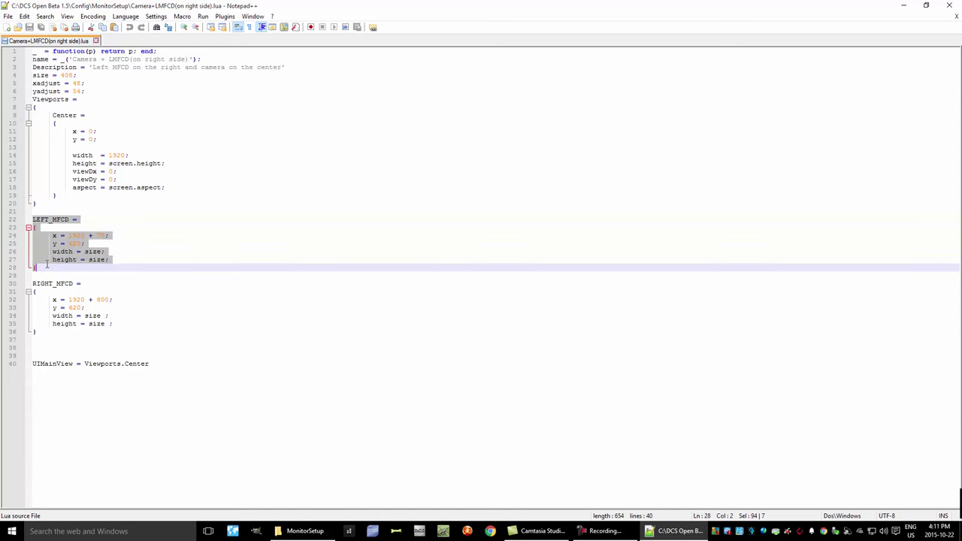
{"action": "left_click", "coordinate": [149, 240]}
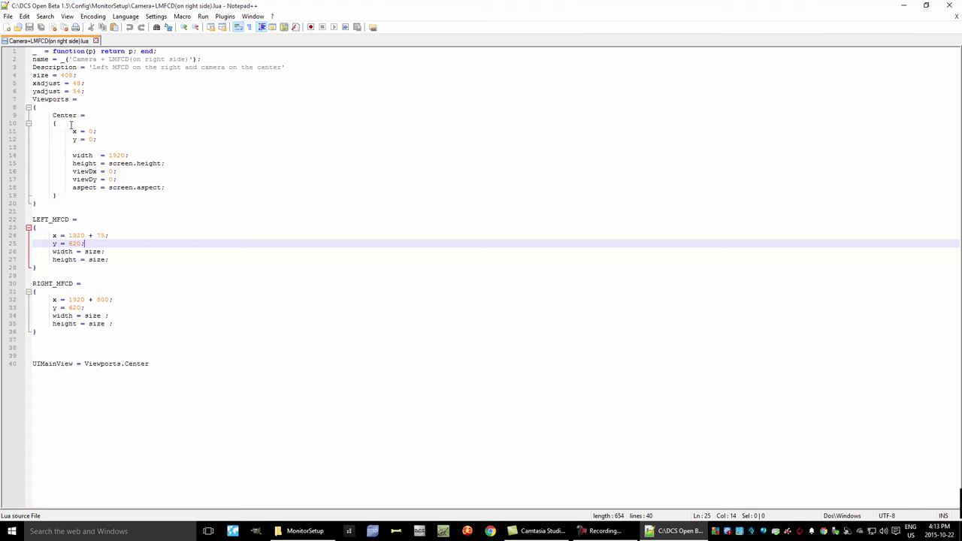
{"action": "left_click_drag", "start_coordinate": [52, 115], "coordinate": [173, 191]}
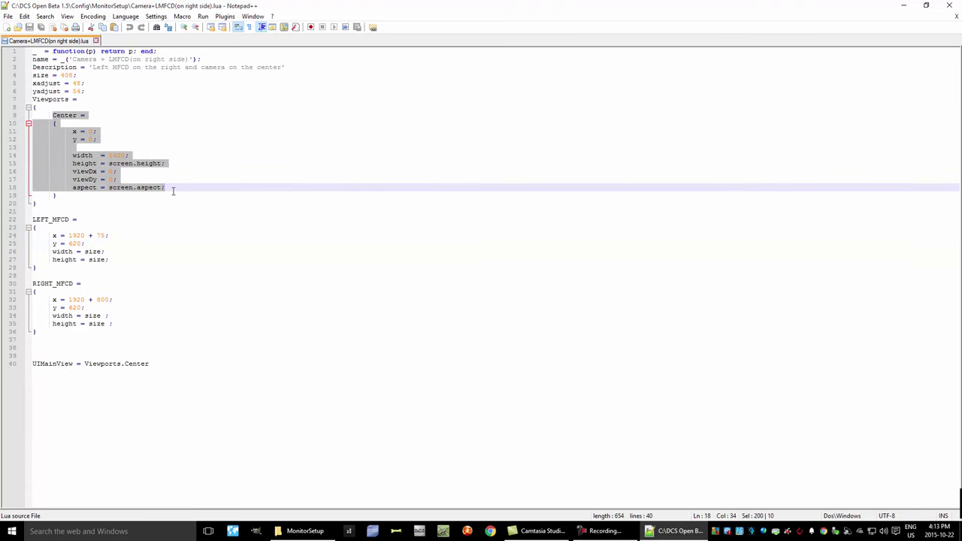
{"action": "left_click", "coordinate": [96, 364]}
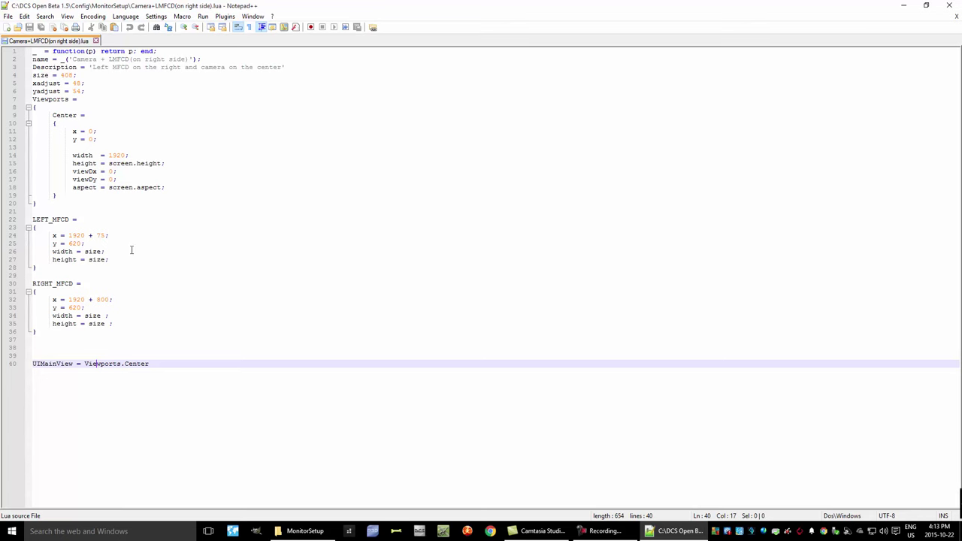
Review the LEFT_MFCD and RIGHT_MFCD viewport names in the monitor setup file
{"action": "left_click", "coordinate": [33, 219]}
{"action": "left_click_drag", "start_coordinate": [33, 219], "coordinate": [69, 218]}
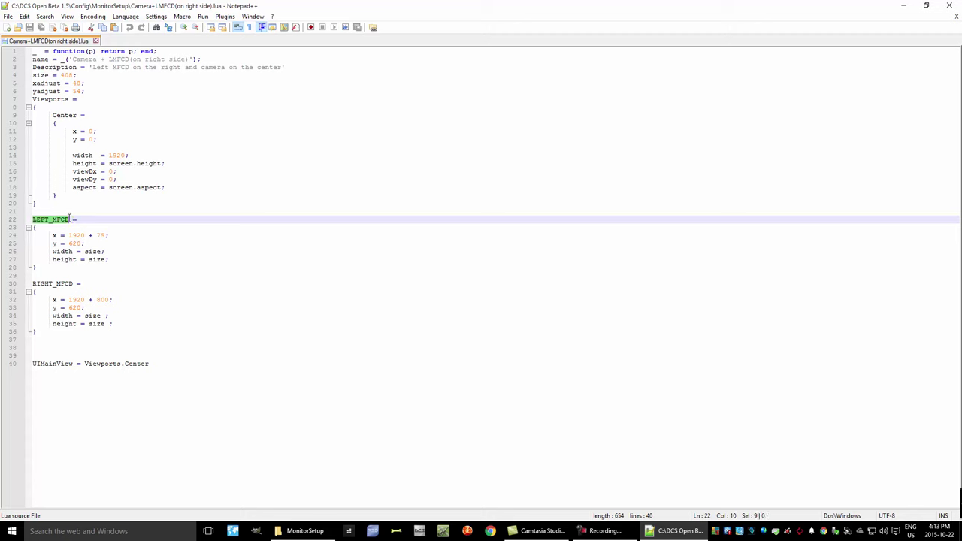
{"action": "left_click", "coordinate": [33, 283]}
{"action": "left_click_drag", "start_coordinate": [33, 284], "coordinate": [85, 282]}
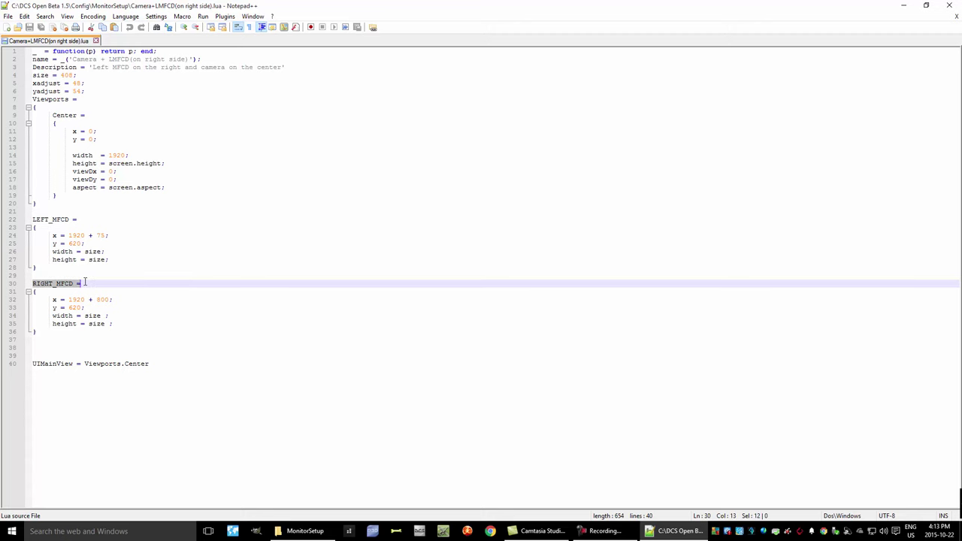
{"action": "left_click", "coordinate": [85, 282]}
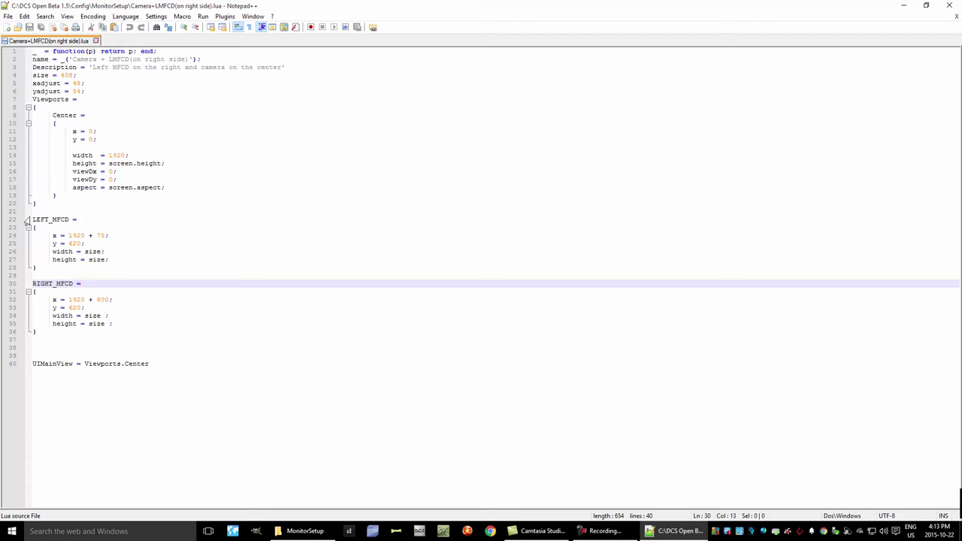
{"action": "left_click_drag", "start_coordinate": [33, 219], "coordinate": [62, 218]}
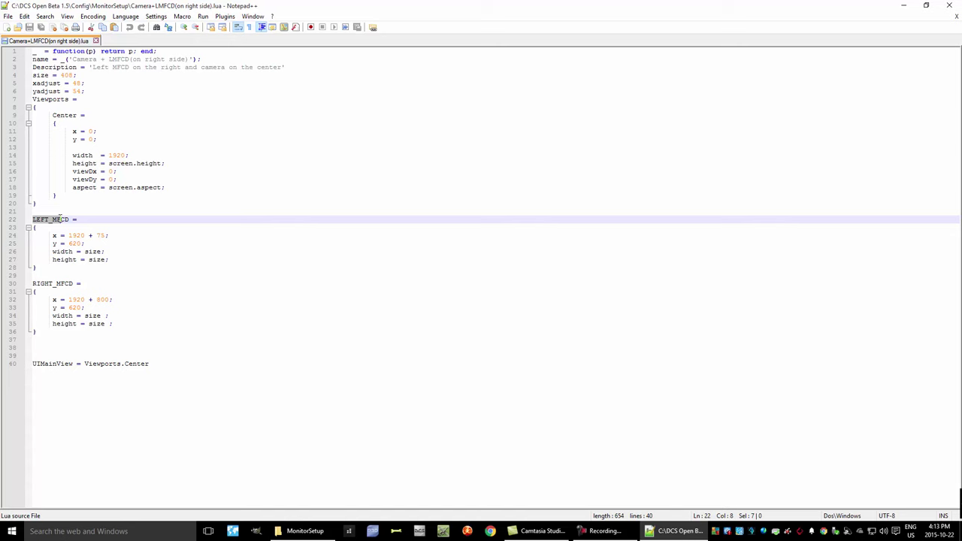
{"action": "left_click", "coordinate": [37, 284]}
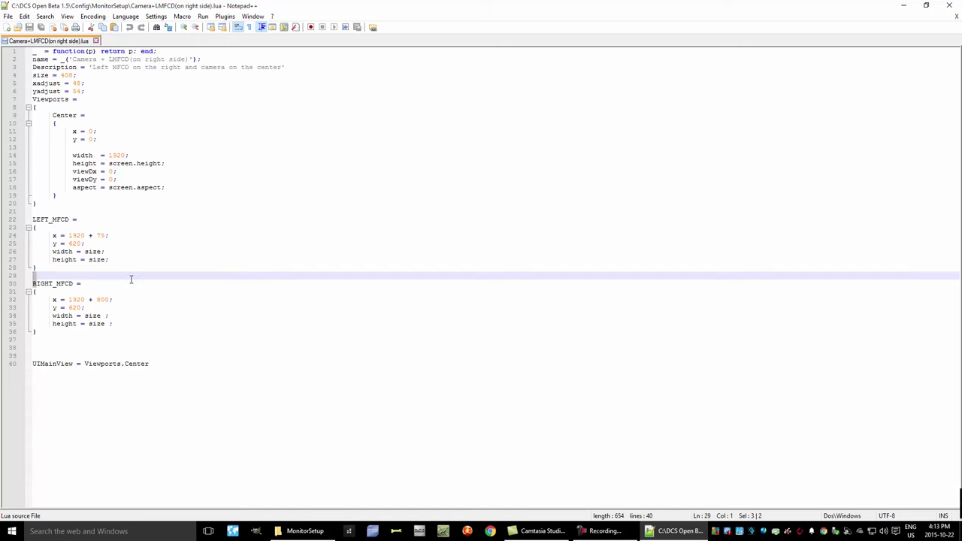
{"action": "left_click", "coordinate": [132, 284], "text": "shift"}
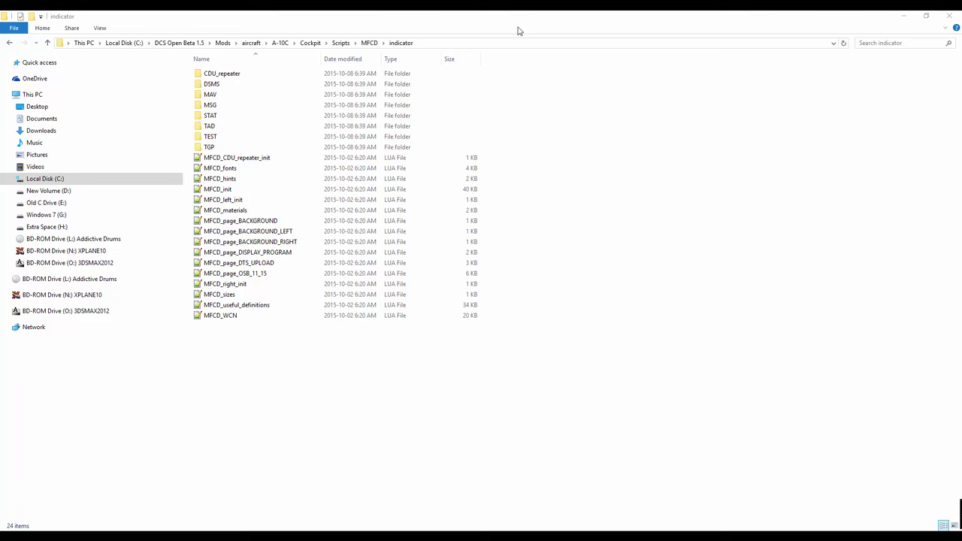
Open MFCD_init.lua from the A-10C Cockpit\Scripts\MFCD\indicator folder and close the other files in the editor
{"action": "left_click", "coordinate": [422, 43]}
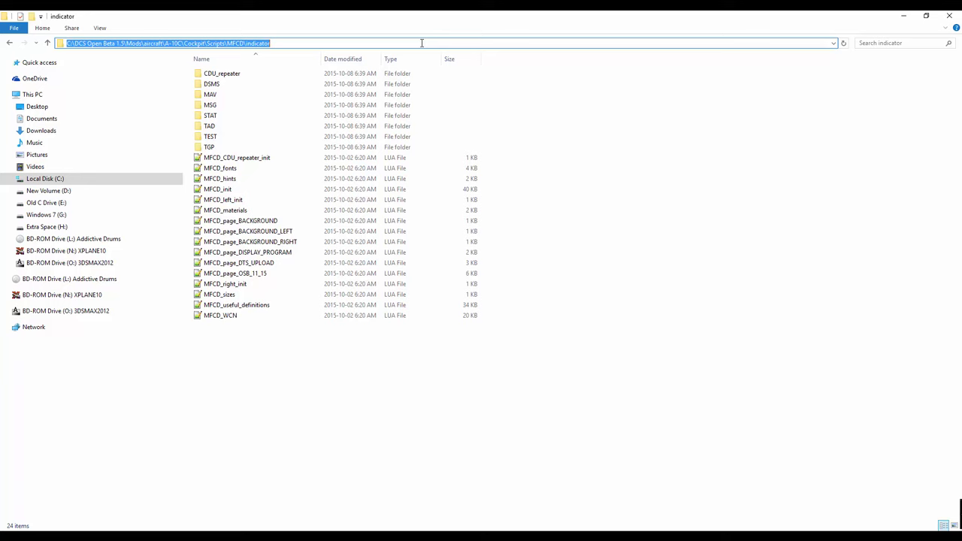
{"action": "left_click", "coordinate": [218, 193]}
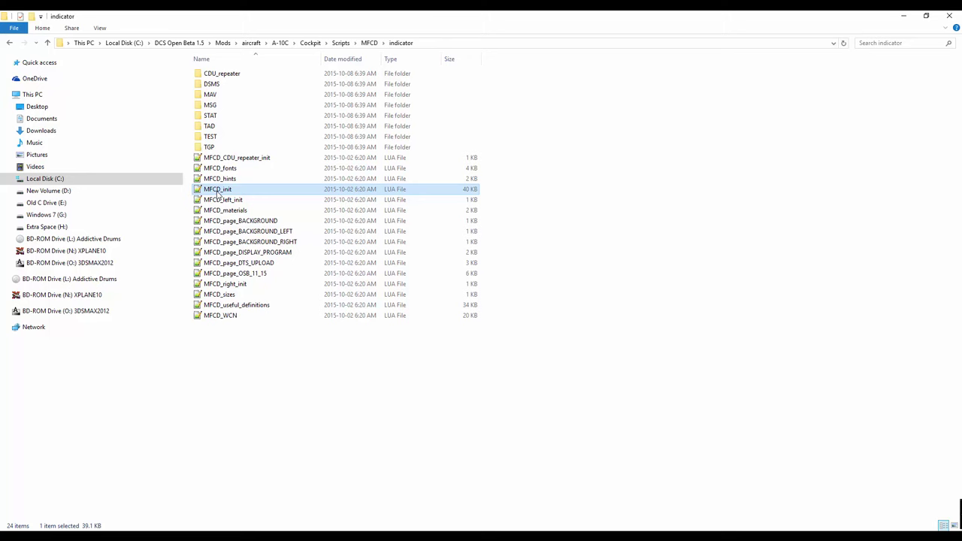
{"action": "double_click", "coordinate": [218, 192]}
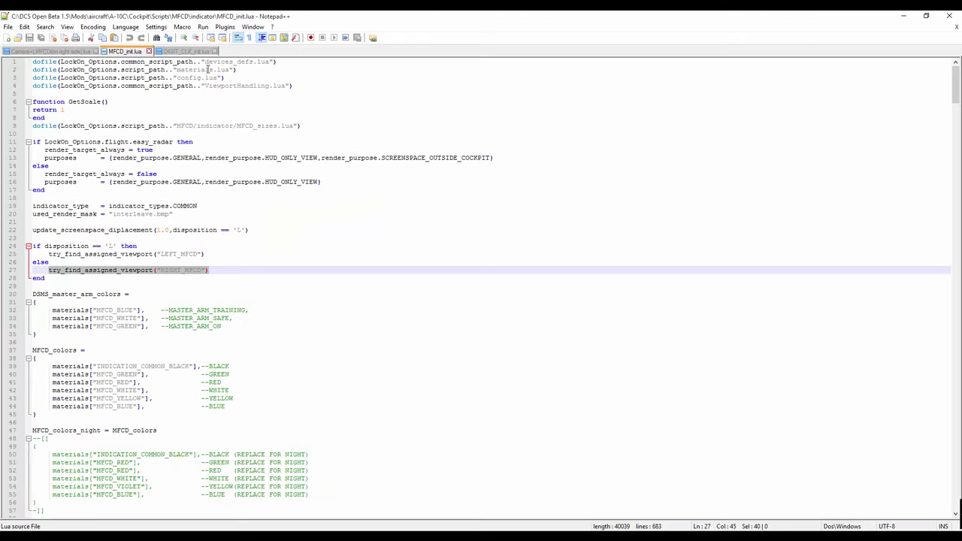
{"action": "left_click", "coordinate": [214, 51]}
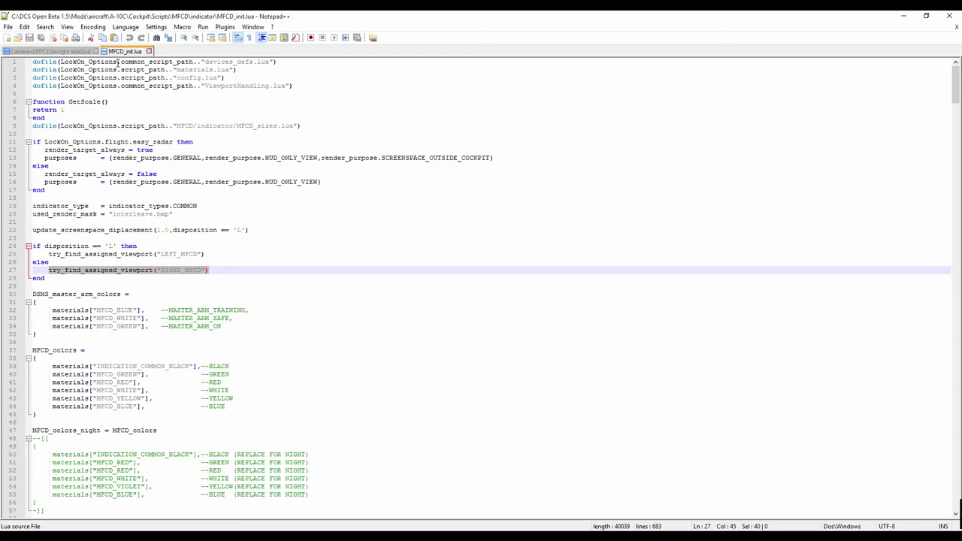
{"action": "left_click", "coordinate": [94, 51]}
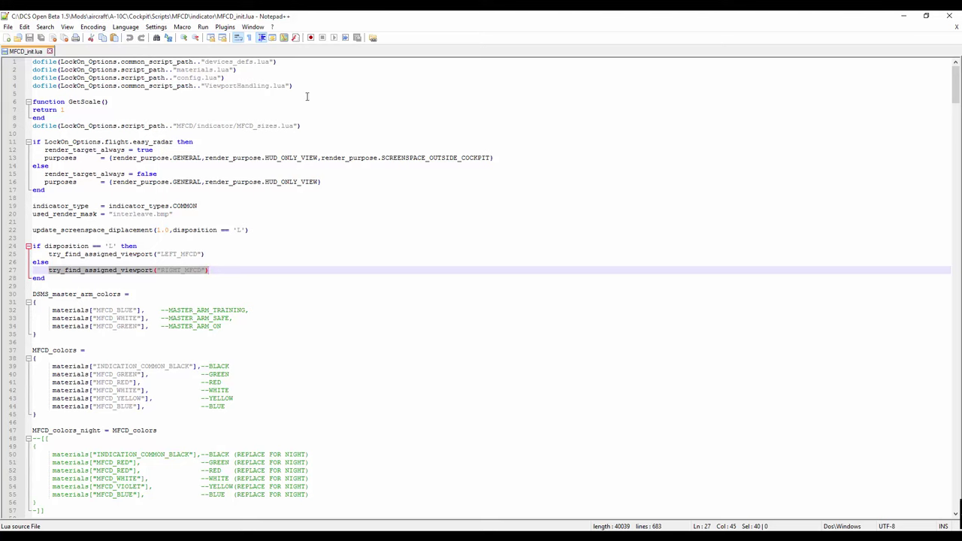
Examine the ViewportHandling.lua line and the LEFT_MFCD name in the try_find_assigned_viewport call, and minimize the editor
{"action": "left_click_drag", "start_coordinate": [294, 86], "coordinate": [34, 90]}
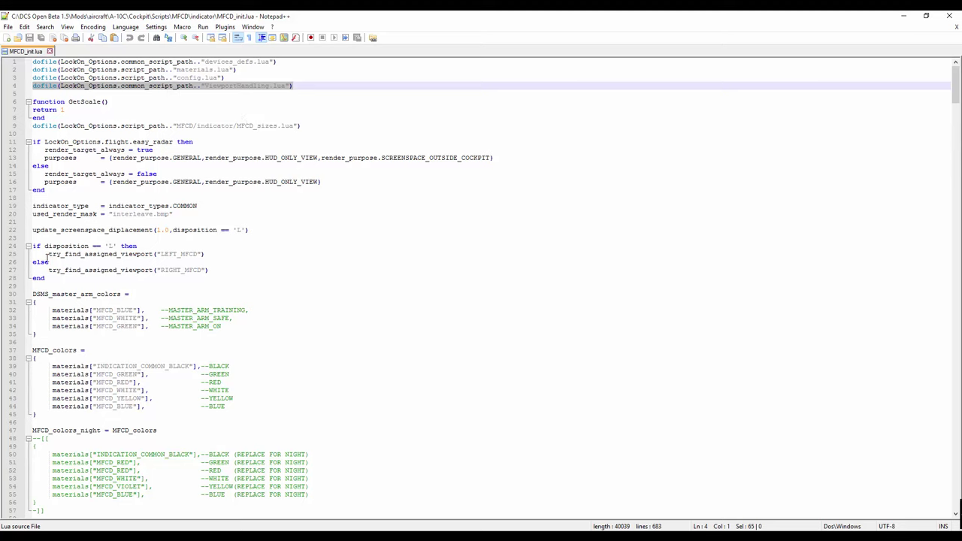
{"action": "left_click_drag", "start_coordinate": [49, 254], "coordinate": [210, 254]}
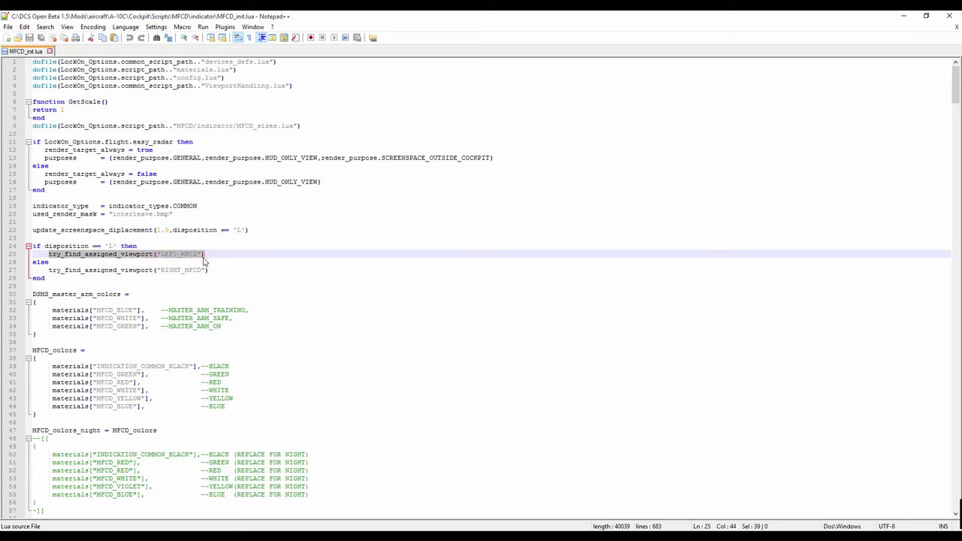
{"action": "left_click", "coordinate": [214, 254]}
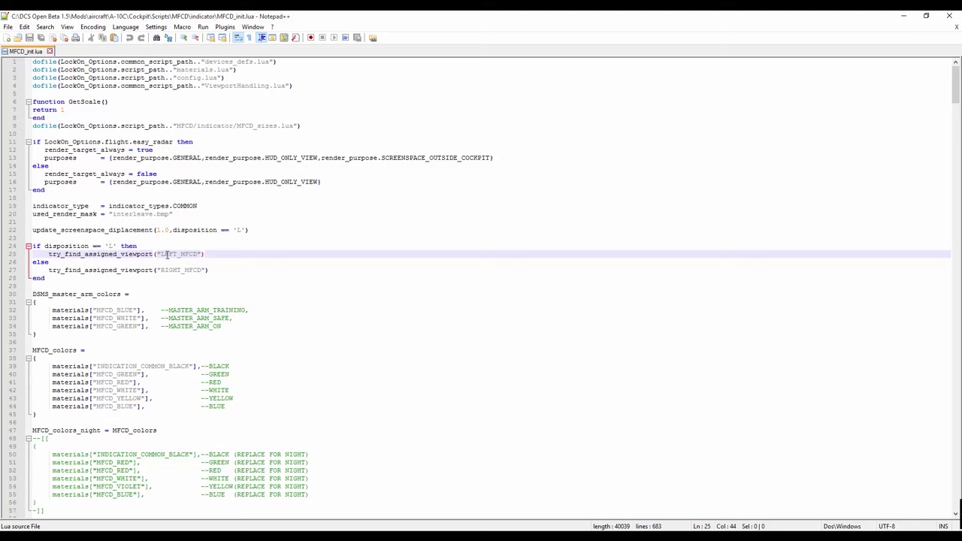
{"action": "left_click_drag", "start_coordinate": [160, 254], "coordinate": [197, 254]}
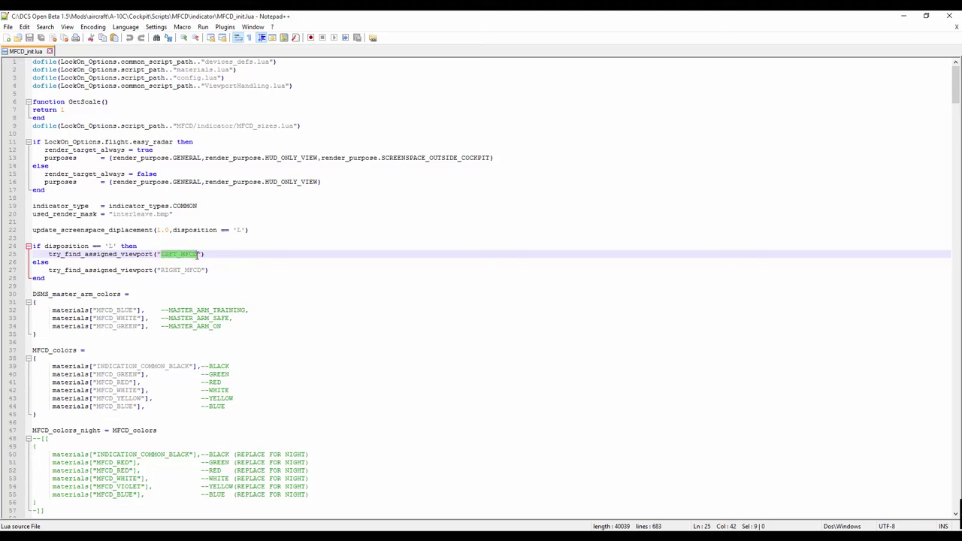
{"action": "left_click", "coordinate": [160, 254]}
{"action": "left_click_drag", "start_coordinate": [160, 254], "coordinate": [201, 254]}
{"action": "left_click", "coordinate": [903, 16]}
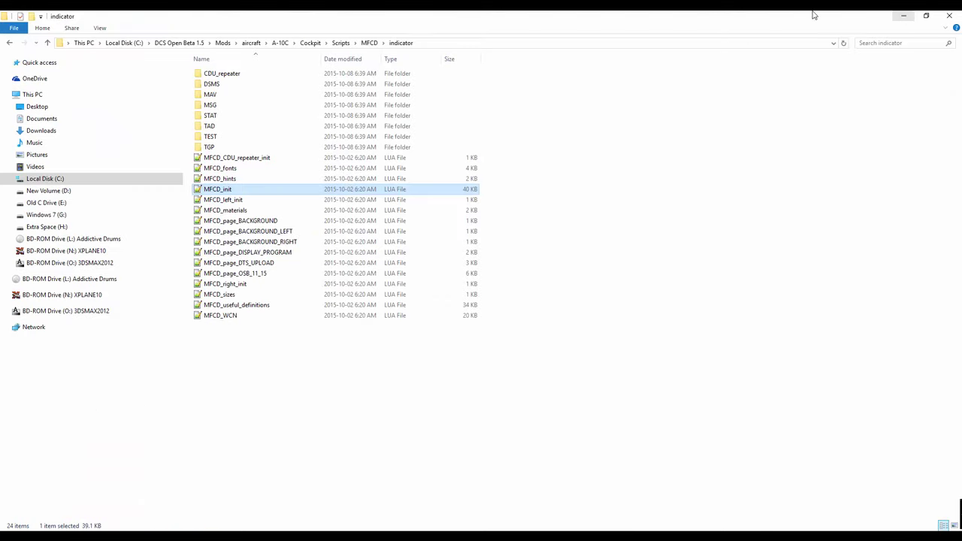
Open DIGIT_CLK_init.lua from the A-10C's Cockpit\Scripts\DigitalClock\Indicator folder
{"action": "left_click", "coordinate": [340, 43]}
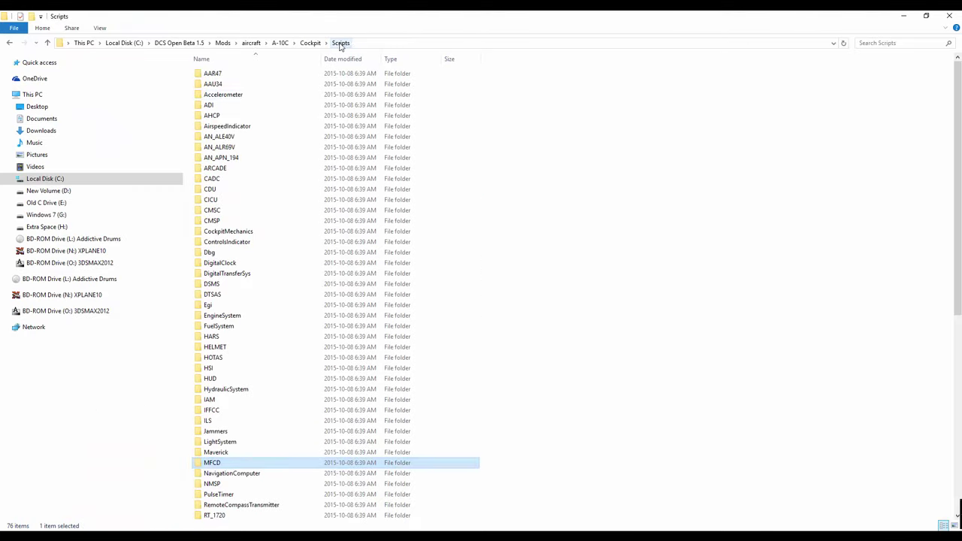
{"action": "double_click", "coordinate": [218, 262]}
{"action": "double_click", "coordinate": [226, 87]}
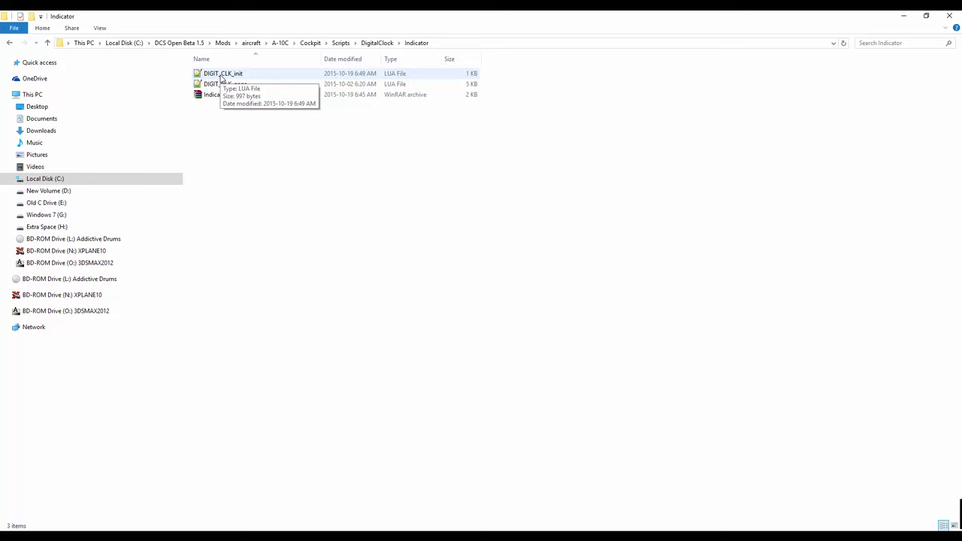
{"action": "double_click", "coordinate": [222, 75]}
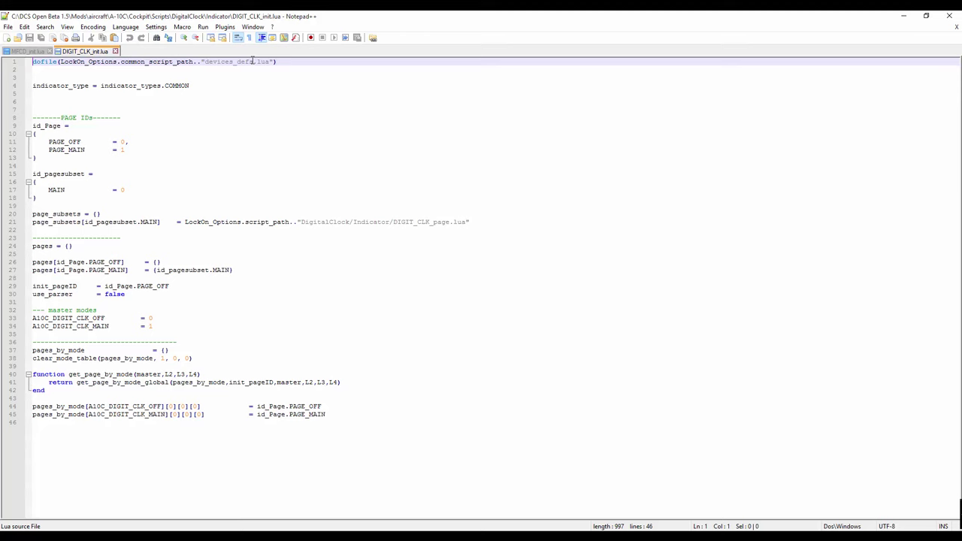
Copy the dofile line for ViewportHandling.lua from MFCD_init.lua to line 2 of DIGIT_CLK_init.lua
{"action": "left_click", "coordinate": [285, 62]}
{"action": "left_click", "coordinate": [29, 51]}
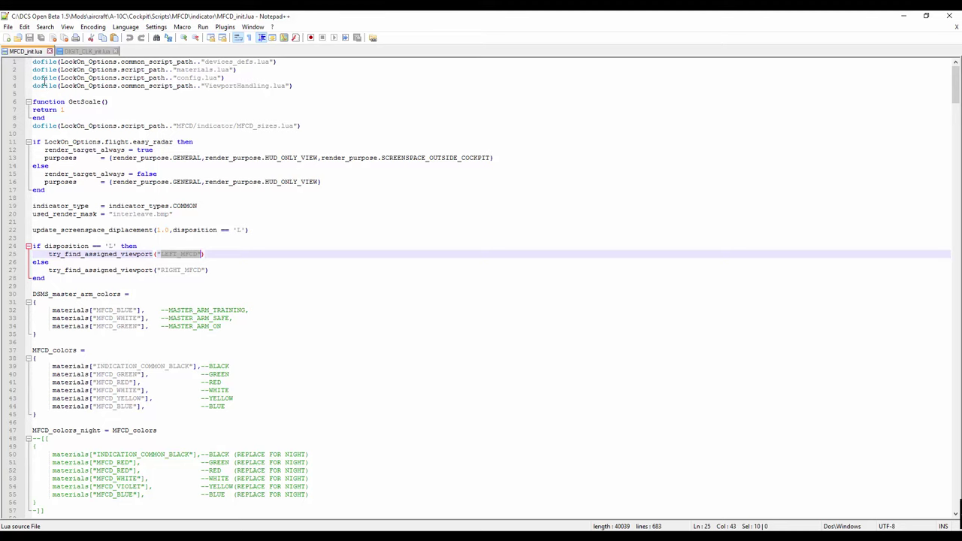
{"action": "left_click_drag", "start_coordinate": [33, 85], "coordinate": [300, 90]}
{"action": "key", "text": "ctrl+c"}
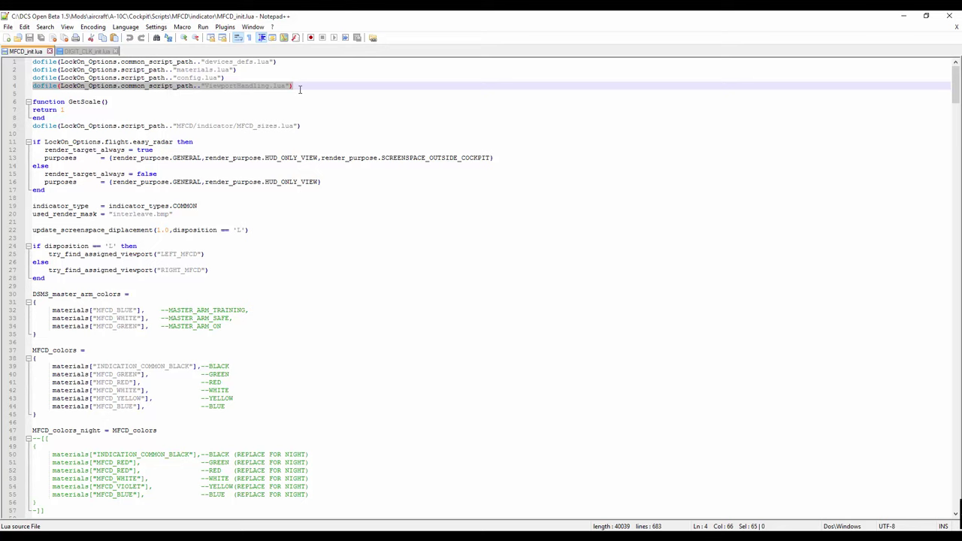
{"action": "left_click", "coordinate": [76, 52]}
{"action": "left_click", "coordinate": [39, 78]}
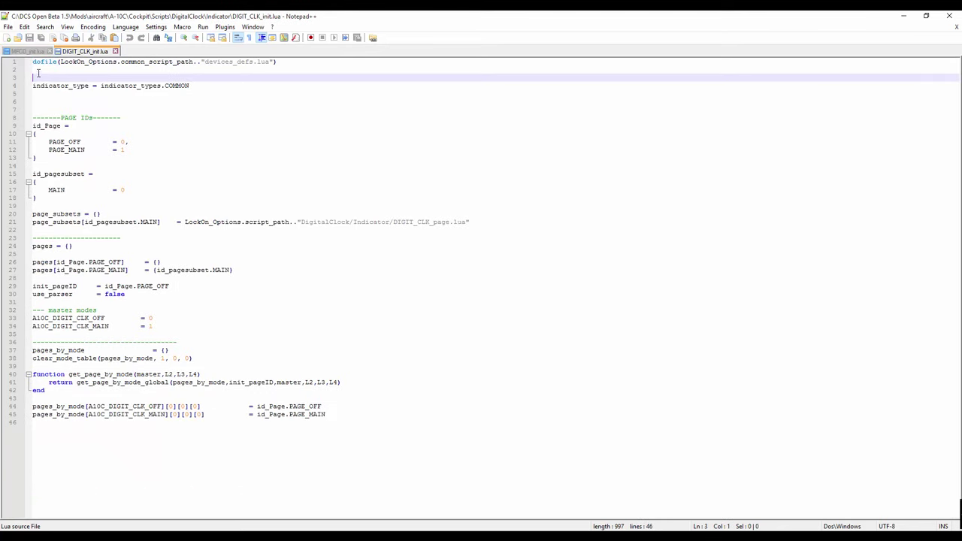
{"action": "left_click", "coordinate": [36, 70]}
{"action": "key", "text": "ctrl+v"}
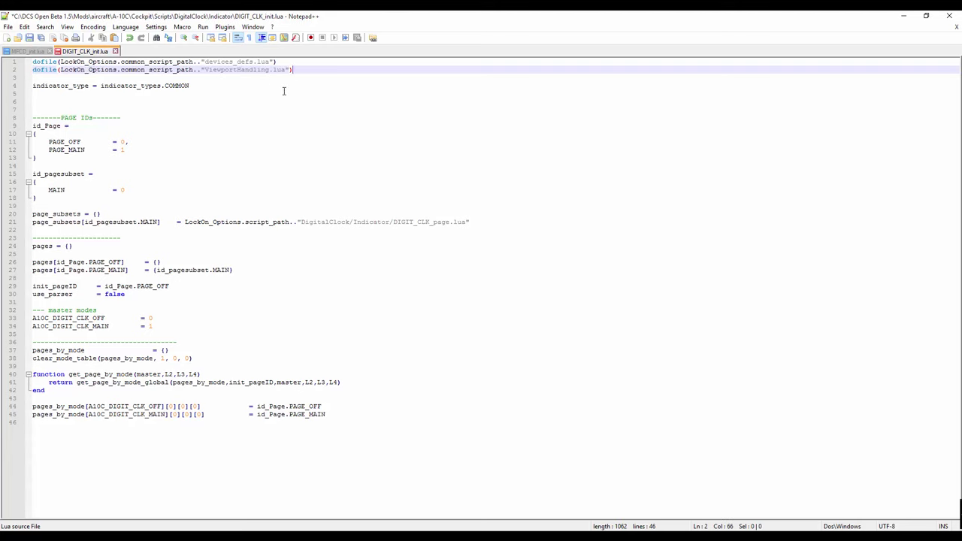
{"action": "left_click", "coordinate": [291, 94]}
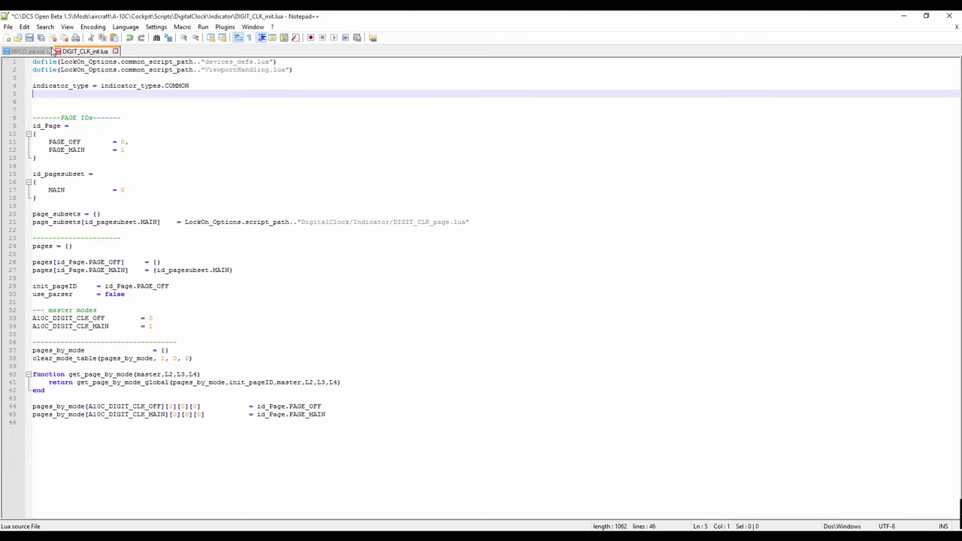
Copy the try_find_assigned_viewport("LEFT_MFCD") call from MFCD_init.lua to line 6 of DIGIT_CLK_init.lua
{"action": "left_click", "coordinate": [23, 51]}
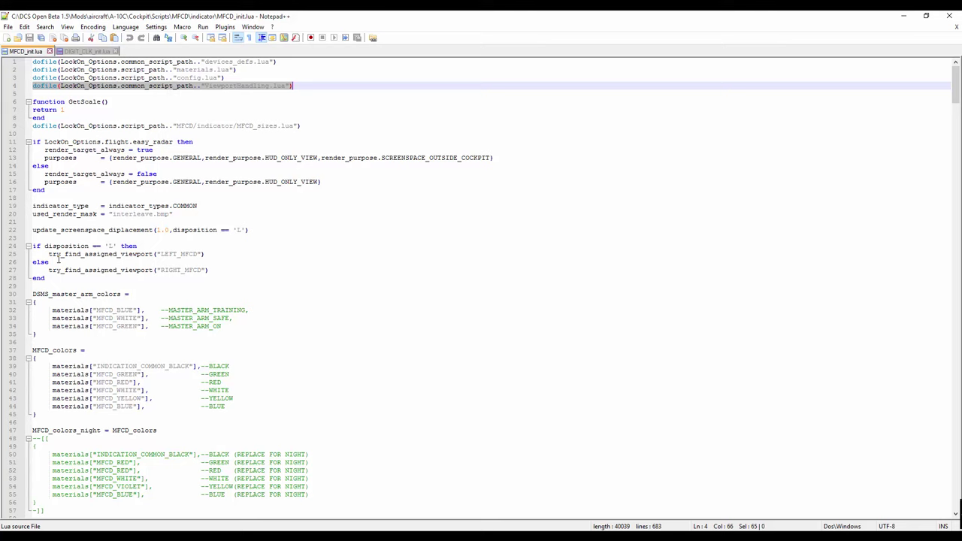
{"action": "left_click", "coordinate": [48, 254]}
{"action": "left_click_drag", "start_coordinate": [48, 254], "coordinate": [209, 255]}
{"action": "key", "text": "ctrl+c"}
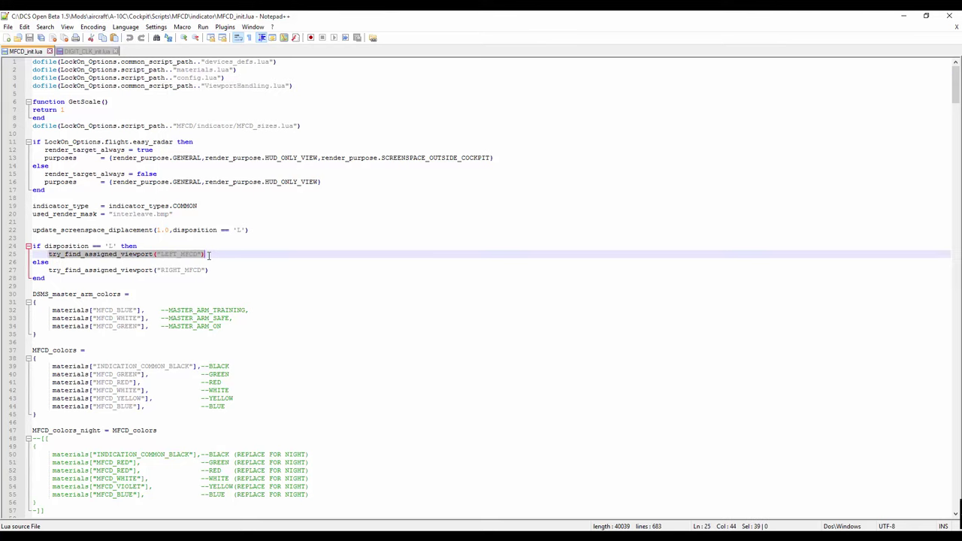
{"action": "left_click", "coordinate": [85, 51]}
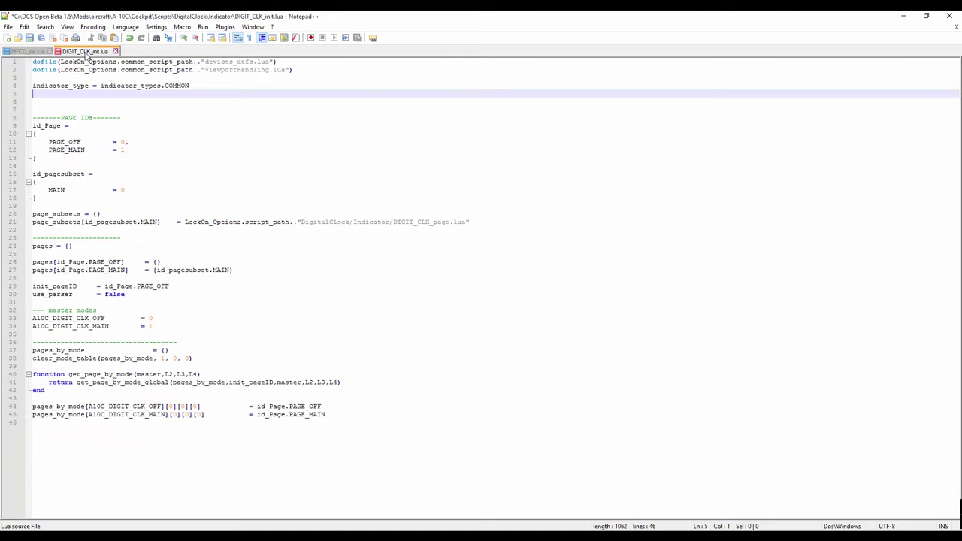
{"action": "left_click", "coordinate": [39, 103]}
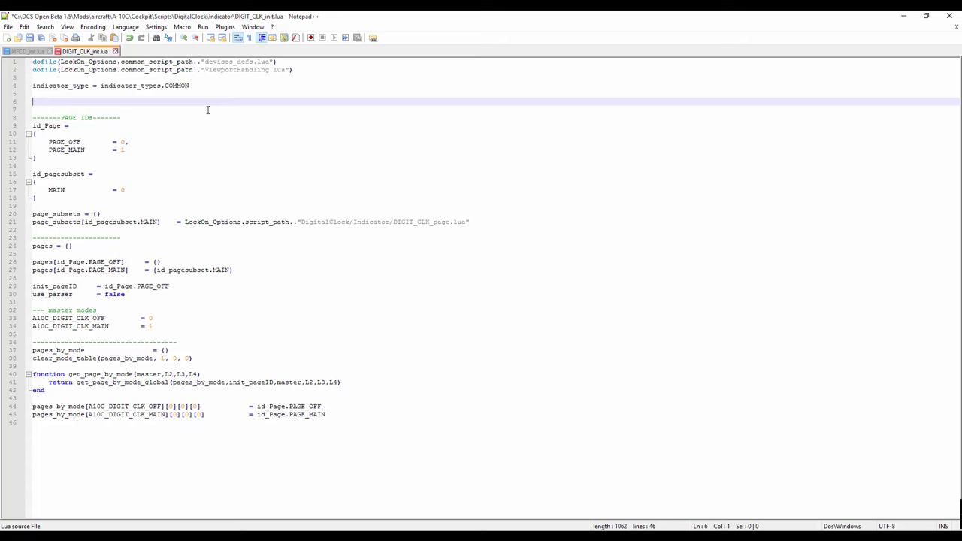
{"action": "key", "text": "ctrl+v"}
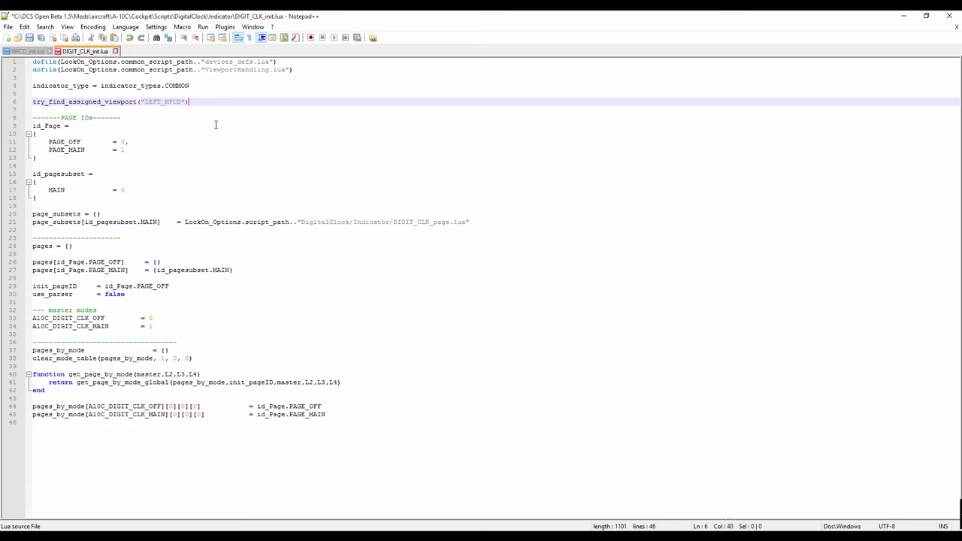
Change the viewport name in the copied try_find_assigned_viewport call to DIGITAL_CLOCK, and save DIGIT_CLK_init.lua
{"action": "left_click", "coordinate": [182, 102]}
{"action": "key", "text": "BackSpace"}
{"action": "key", "text": "BackSpace"}
{"action": "key", "text": "BackSpace"}
{"action": "key", "text": "BackSpace"}
{"action": "key", "text": "BackSpace"}
{"action": "key", "text": "BackSpace"}
{"action": "key", "text": "BackSpace"}
{"action": "key", "text": "BackSpace"}
{"action": "key", "text": "BackSpace"}
{"action": "type", "text": "DIgit"}
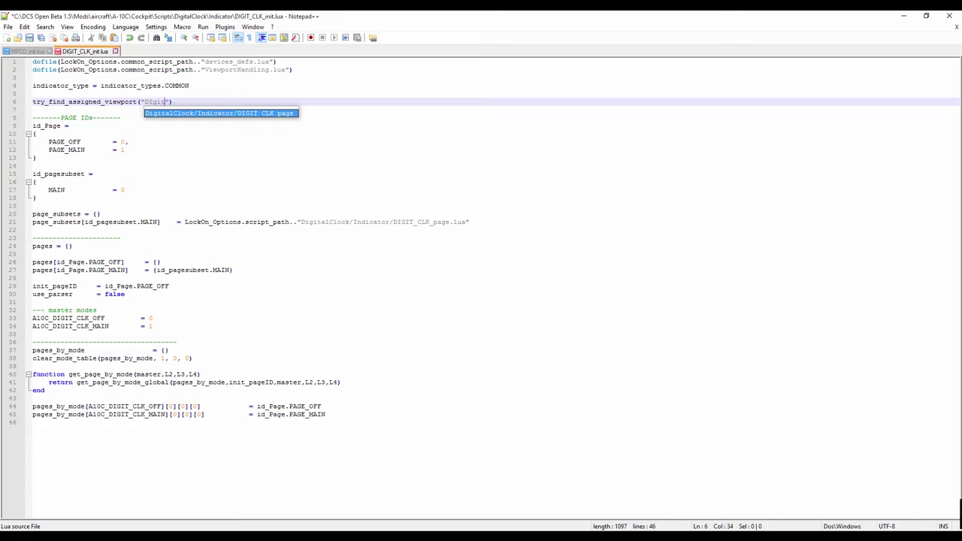
{"action": "key", "text": "BackSpace"}
{"action": "key", "text": "BackSpace"}
{"action": "key", "text": "BackSpace"}
{"action": "type", "text": "IGITTAL"}
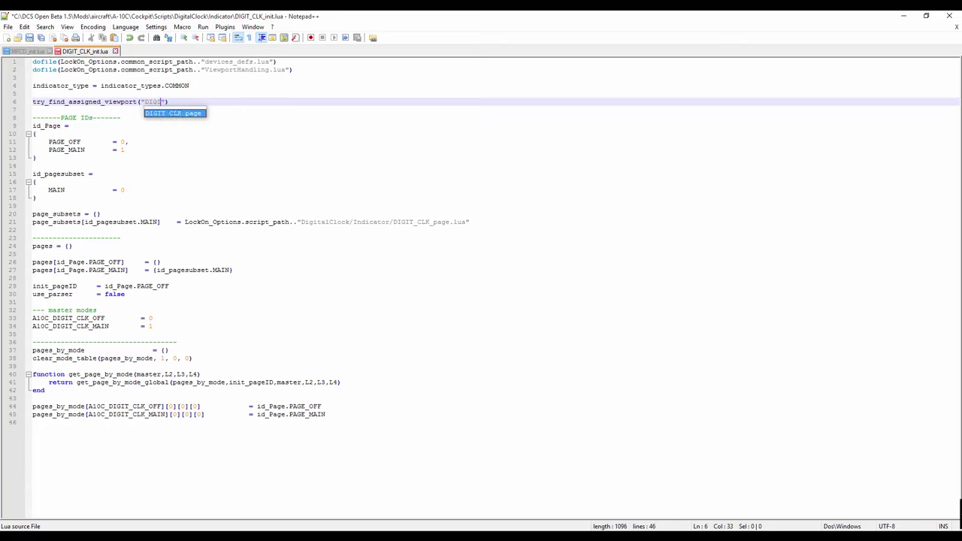
{"action": "key", "text": "BackSpace"}
{"action": "key", "text": "BackSpace"}
{"action": "key", "text": "BackSpace"}
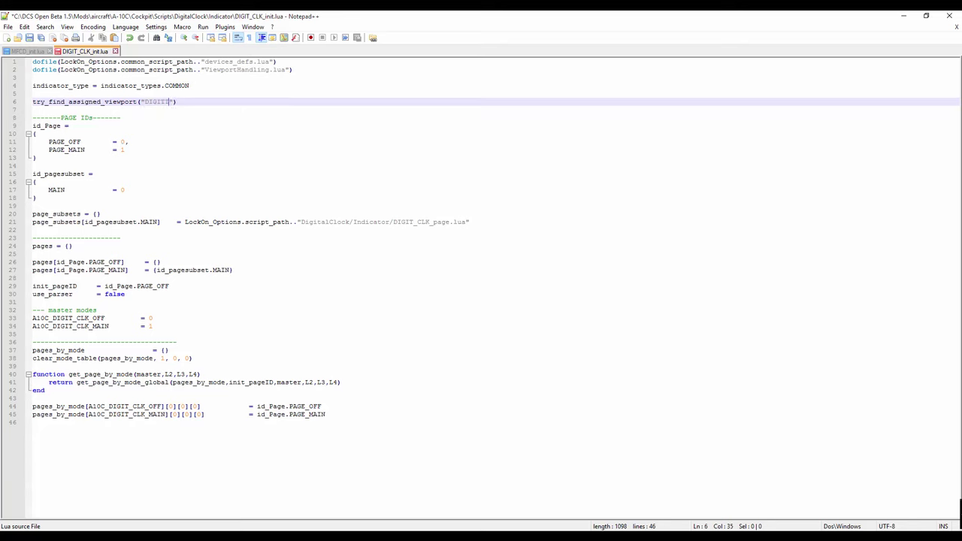
{"action": "type", "text": "AL_CLOCK"}
{"action": "left_click", "coordinate": [124, 101]}
{"action": "left_click", "coordinate": [29, 38]}
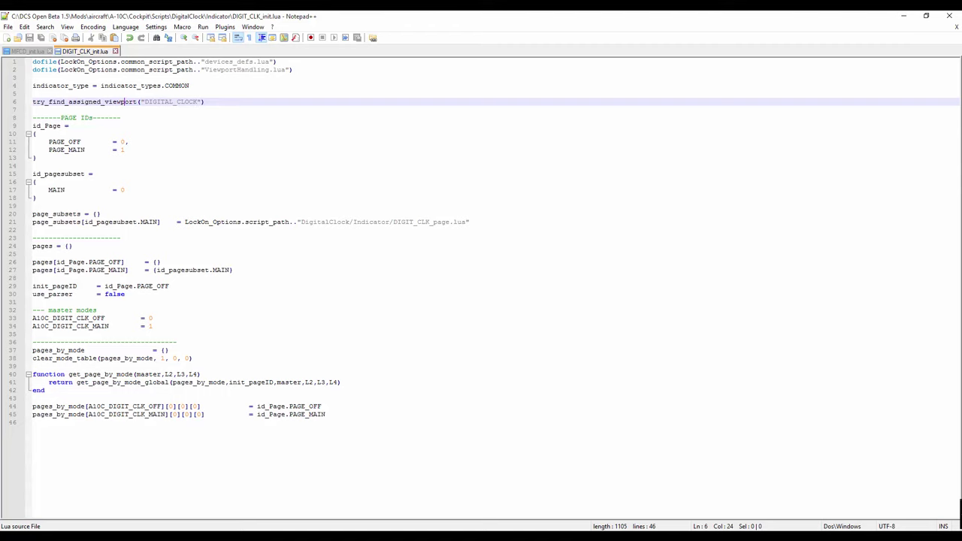
Open Camera+LMFCD(on right side).lua from the DCS Open Beta 1.5\Config\MonitorSetup folder
{"action": "key", "text": "alt+Tab"}
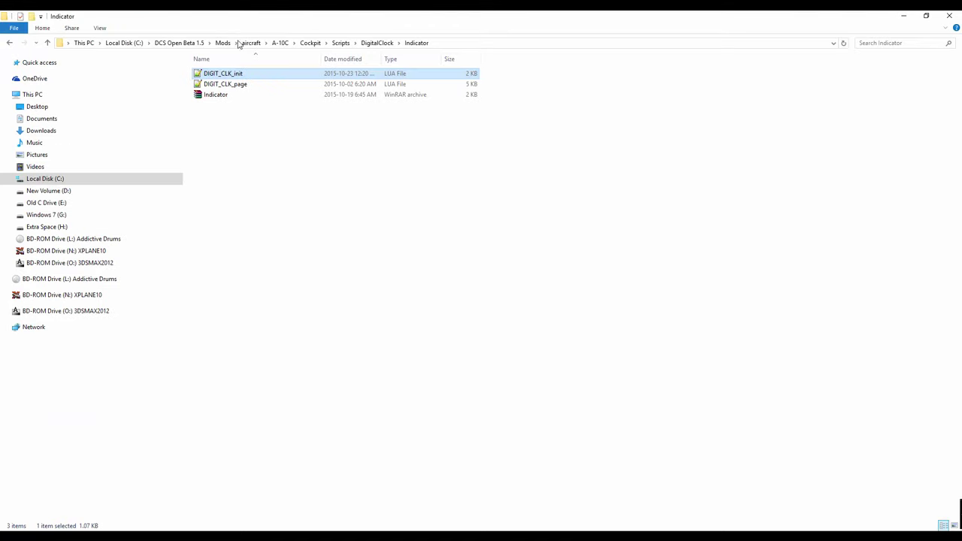
{"action": "left_click", "coordinate": [178, 42]}
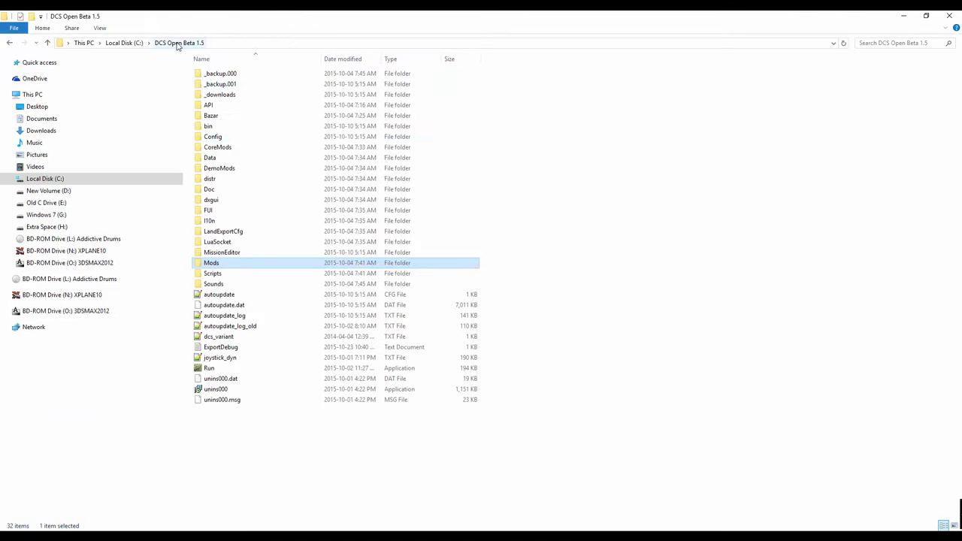
{"action": "double_click", "coordinate": [244, 136]}
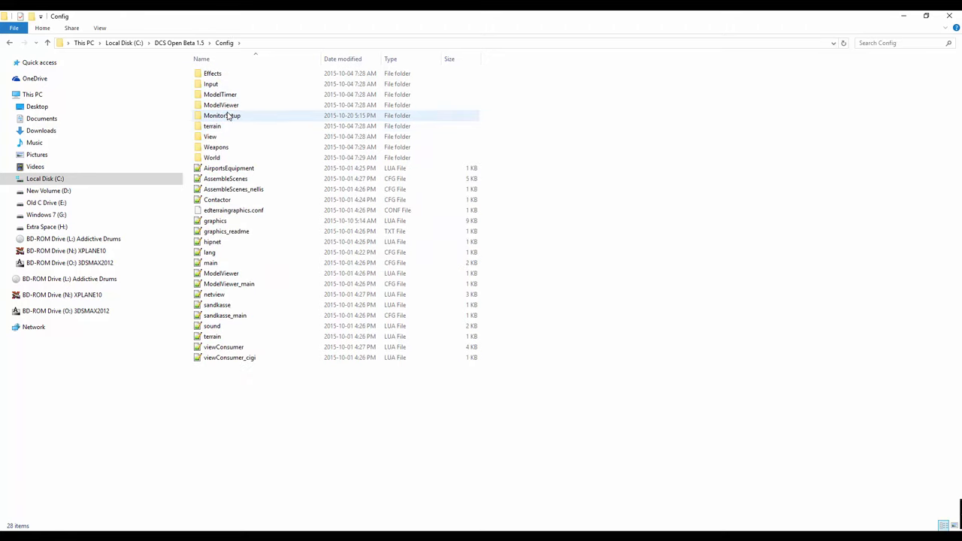
{"action": "double_click", "coordinate": [229, 116]}
{"action": "double_click", "coordinate": [229, 105]}
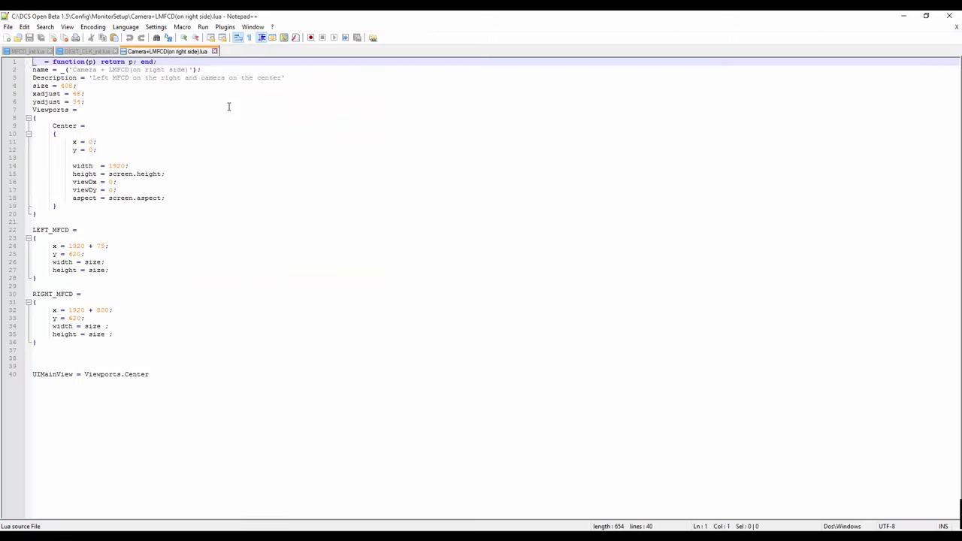
Copy the DIGITAL_CLOCK name from DIGIT_CLK_init.lua into the monitor setup file as a "DIGITAL_CLOCK =" line above the LEFT_MFCD block
{"action": "left_click", "coordinate": [87, 51]}
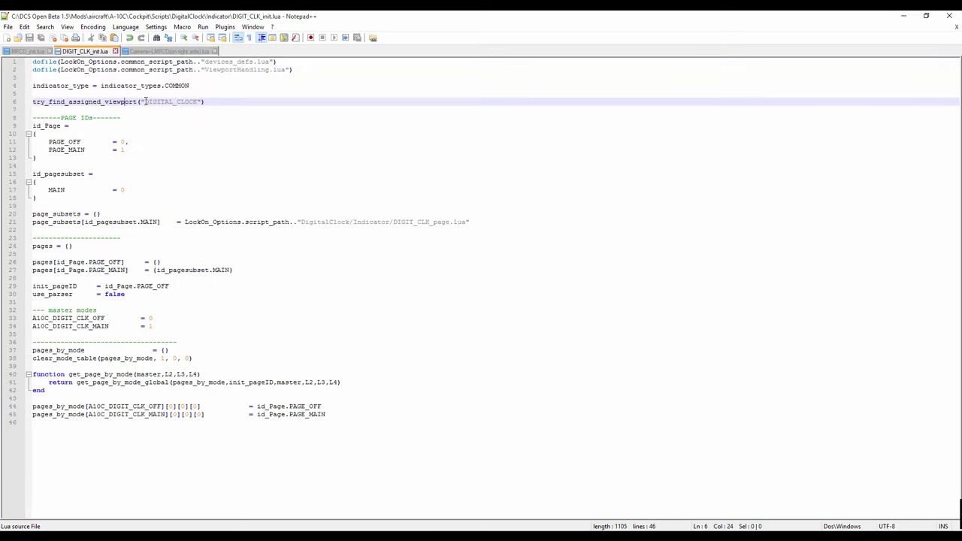
{"action": "left_click_drag", "start_coordinate": [146, 102], "coordinate": [197, 102]}
{"action": "key", "text": "ctrl+c"}
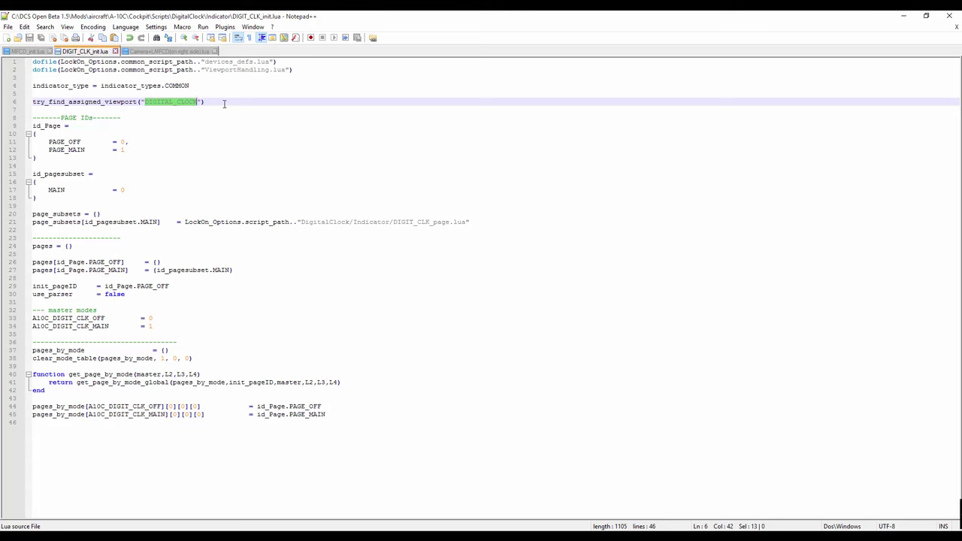
{"action": "left_click", "coordinate": [154, 51]}
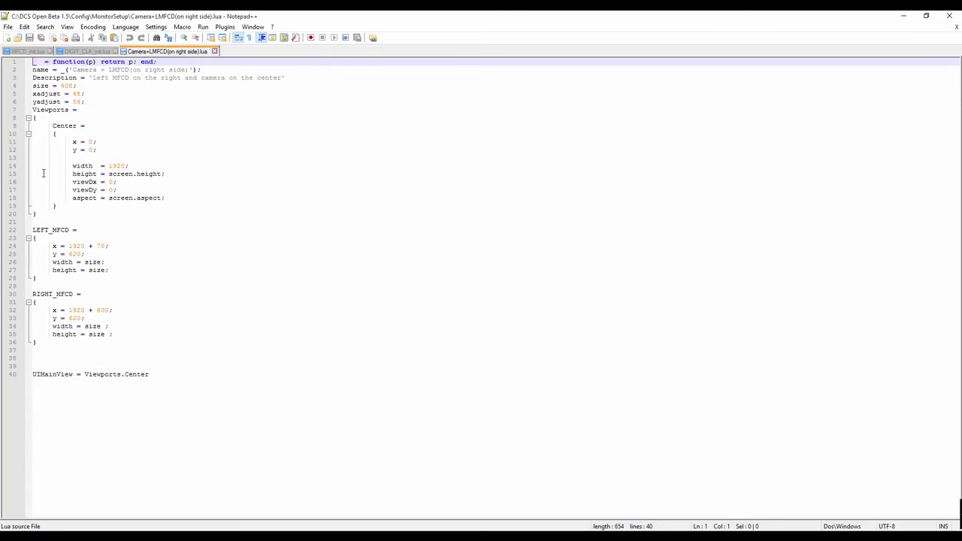
{"action": "left_click", "coordinate": [36, 222]}
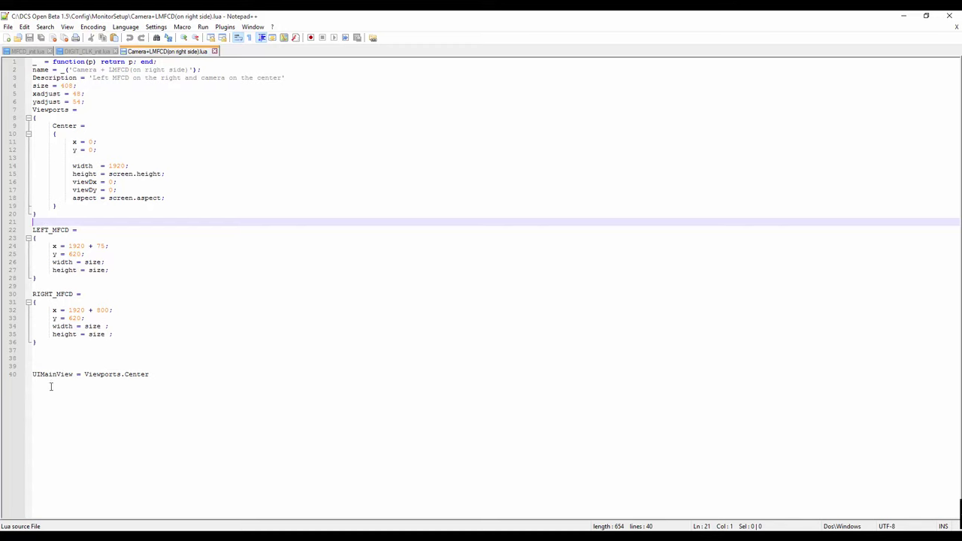
{"action": "key", "text": "Return"}
{"action": "key", "text": "Return"}
{"action": "key", "text": "Up"}
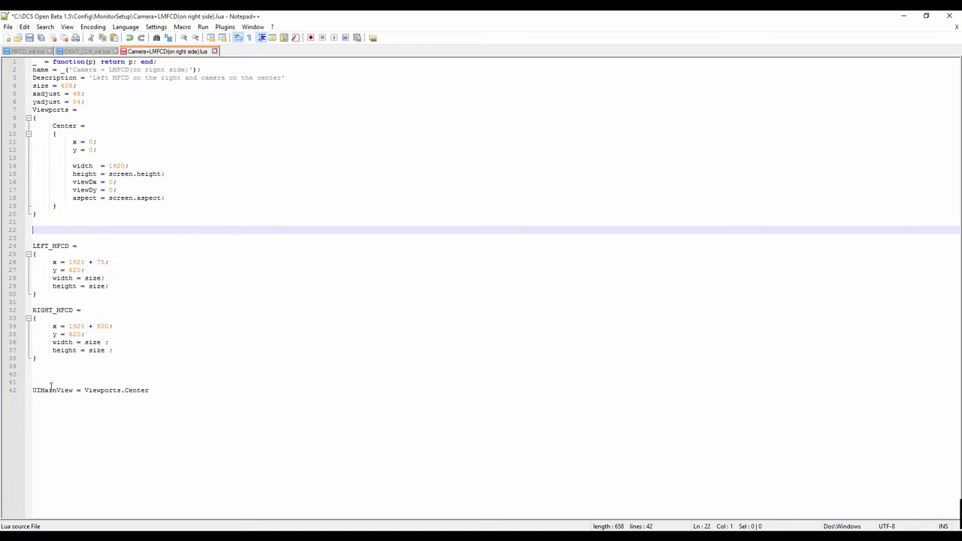
{"action": "key", "text": "ctrl+v"}
{"action": "key", "text": "Return"}
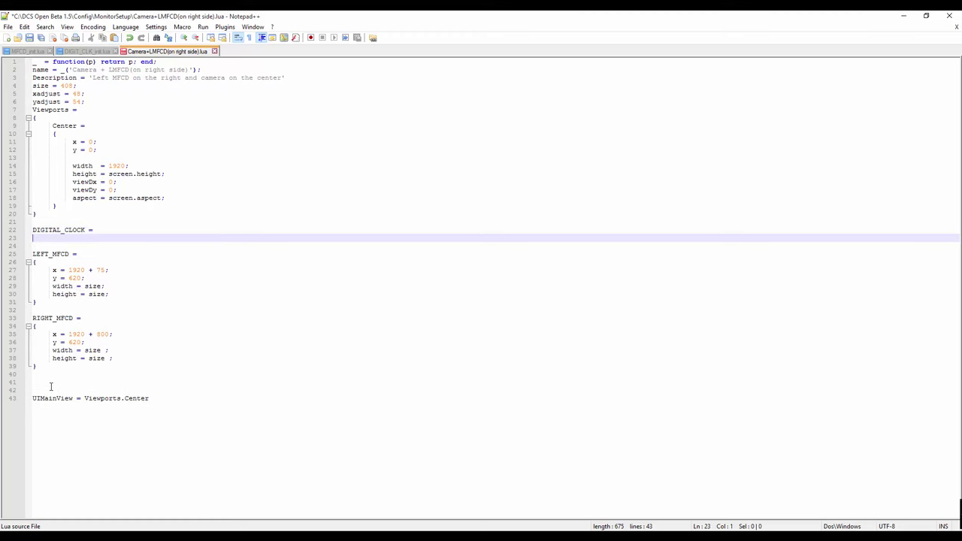
Add a pair of curly braces under DIGITAL_CLOCK with an empty line between them
{"action": "type", "text": "{"}
{"action": "key", "text": "Return"}
{"action": "key", "text": "Return"}
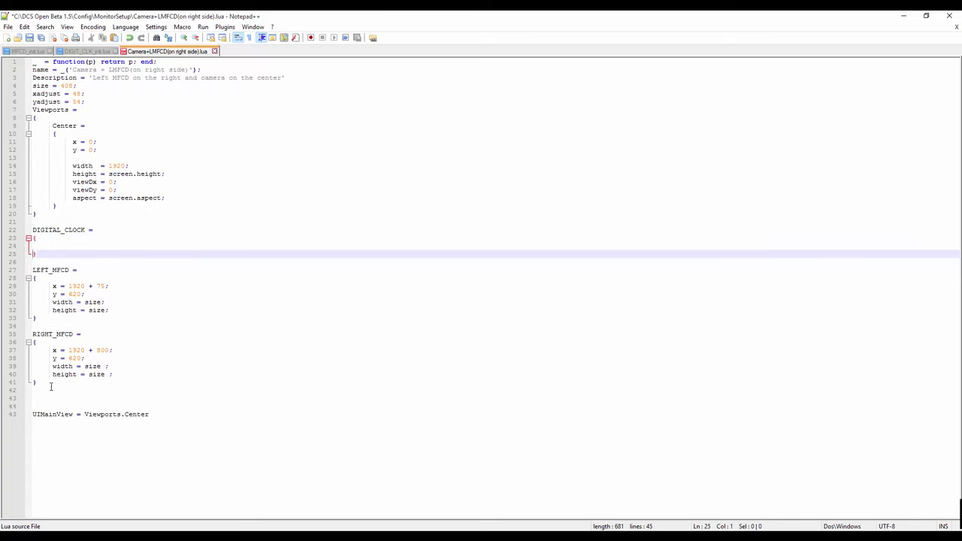
{"action": "key", "text": "Up"}
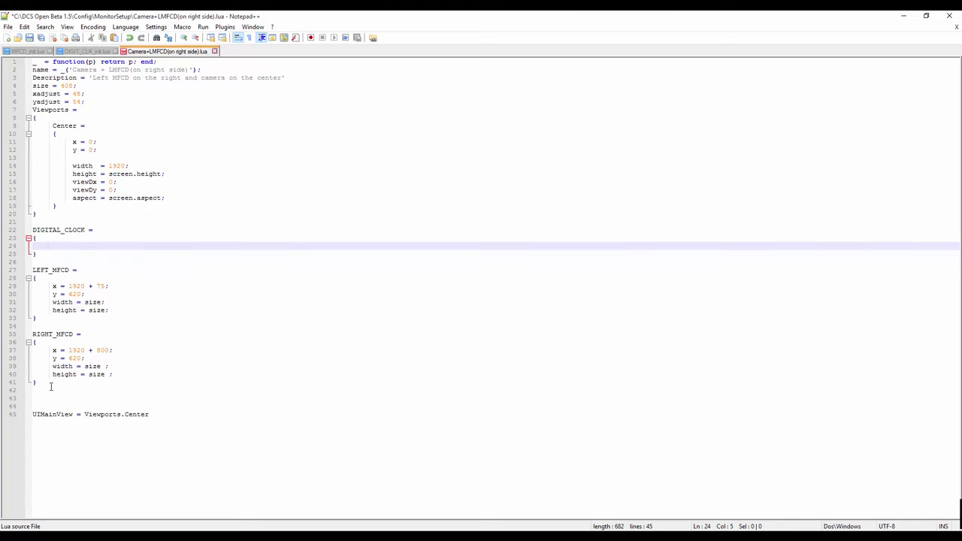
Add the position lines x = 1920+75; and y = 20 inside the DIGITAL_CLOCK braces
{"action": "type", "text": "x = 1920"}
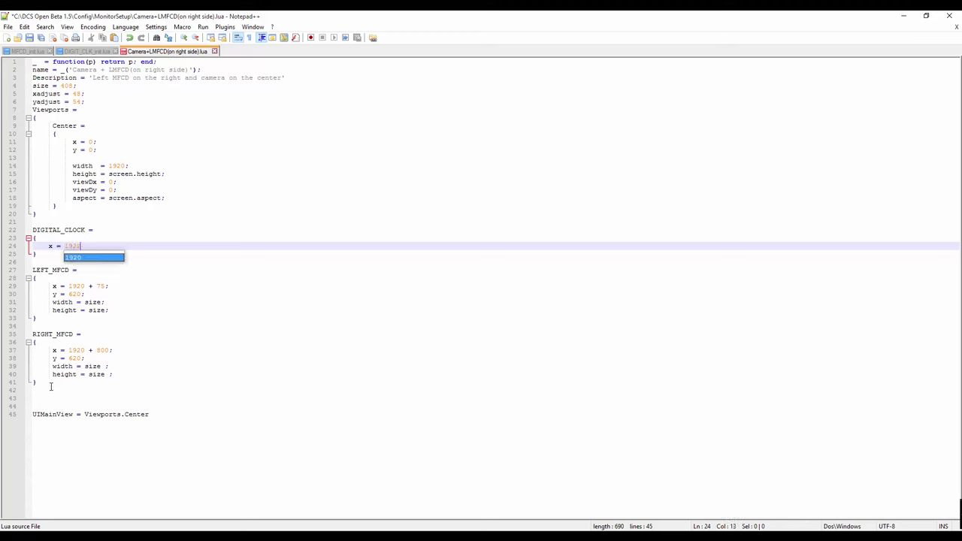
{"action": "type", "text": "+"}
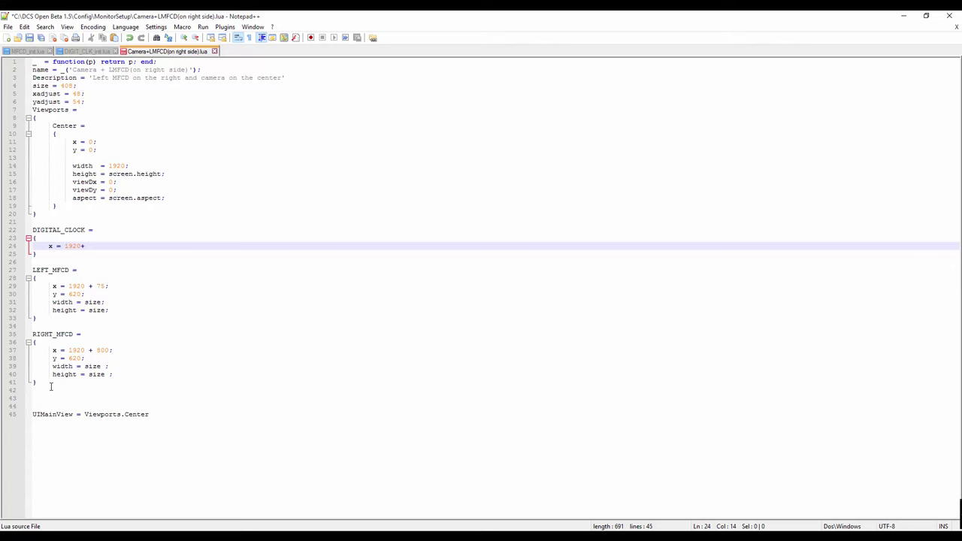
{"action": "type", "text": "75"}
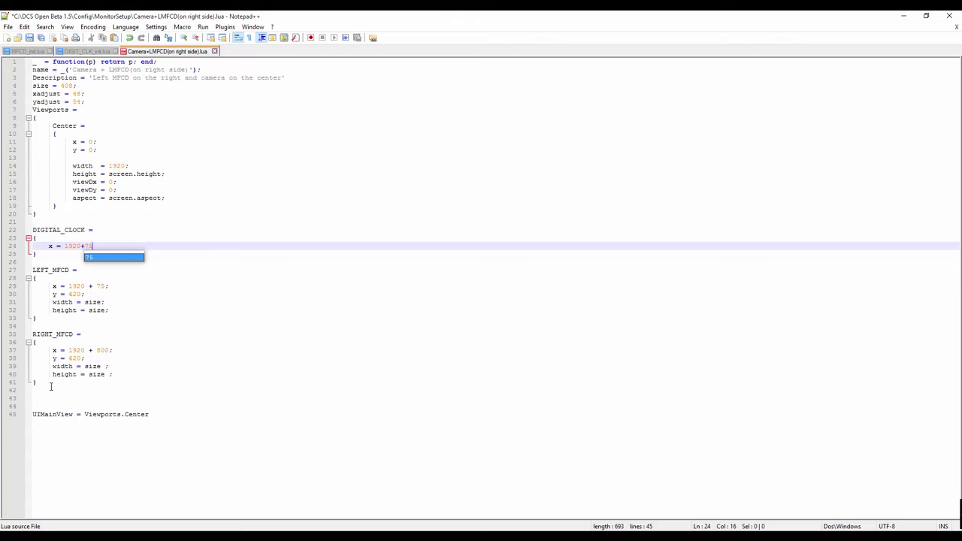
{"action": "type", "text": ";"}
{"action": "key", "text": "Return"}
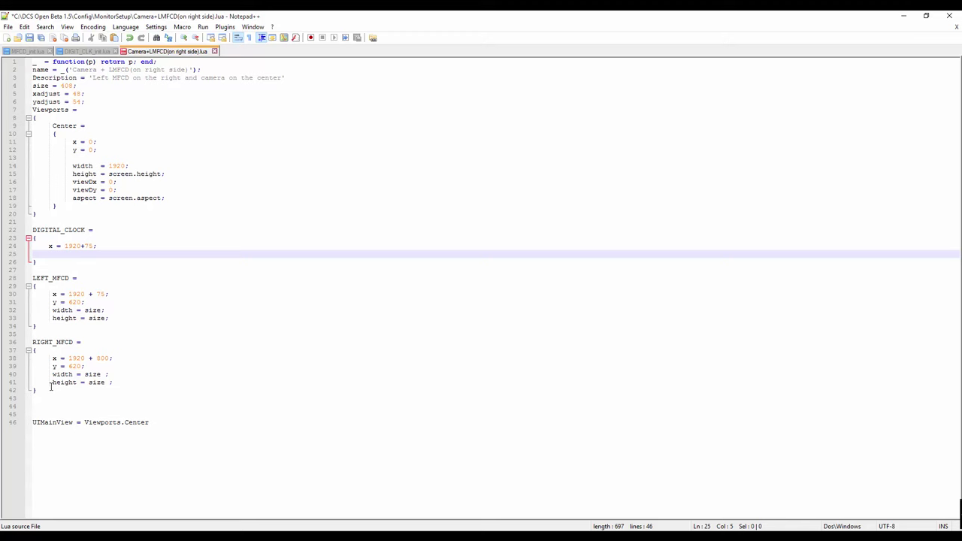
{"action": "type", "text": "y = 20"}
{"action": "key", "text": "Return"}
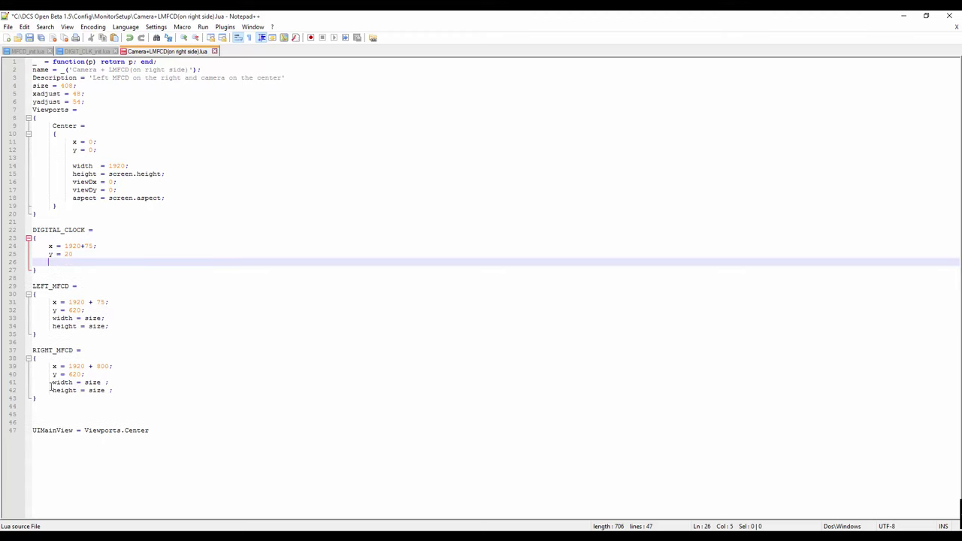
Add width = 100; and height = 100; to the DIGITAL_CLOCK block, and save the monitor setup file
{"action": "type", "text": "widt"}
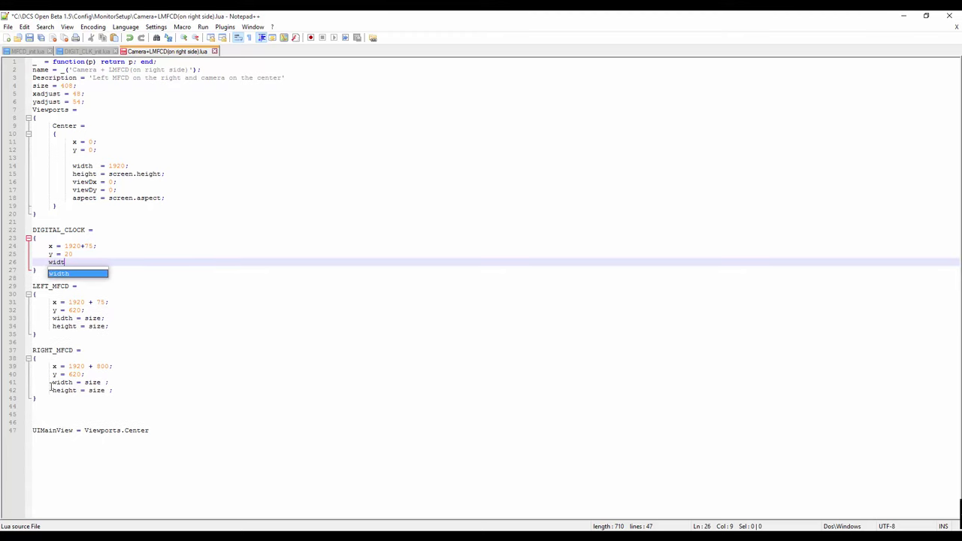
{"action": "type", "text": "h = 100"}
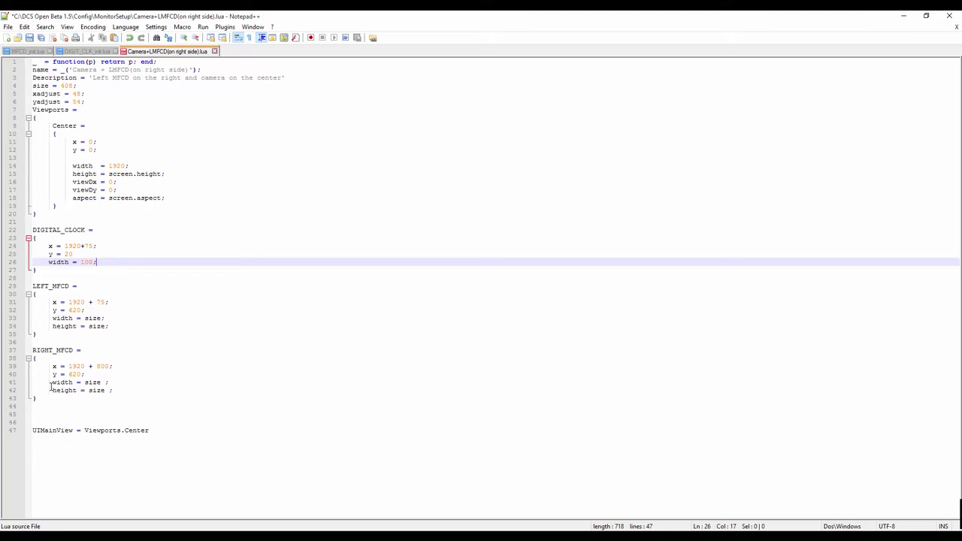
{"action": "type", "text": ";"}
{"action": "key", "text": "Return"}
{"action": "type", "text": "he"}
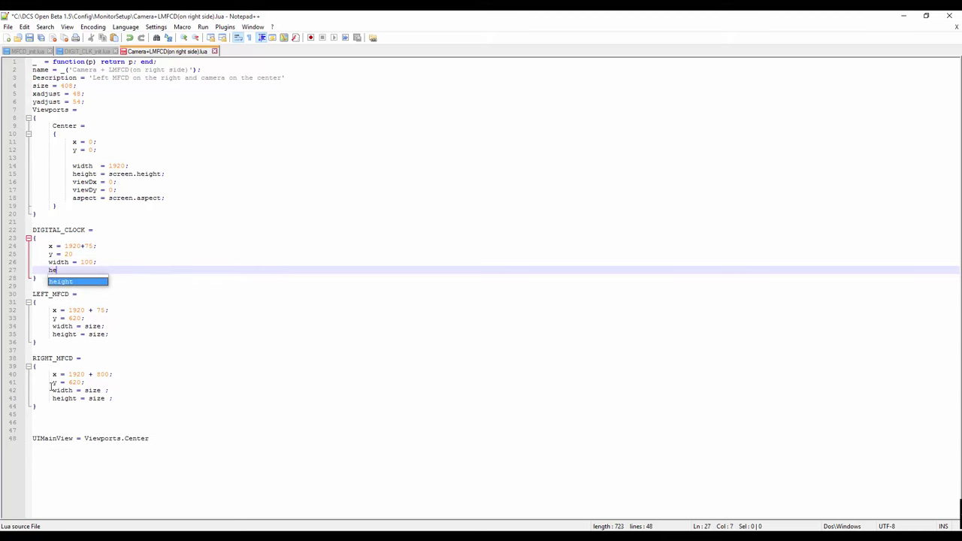
{"action": "type", "text": "ight = 100;"}
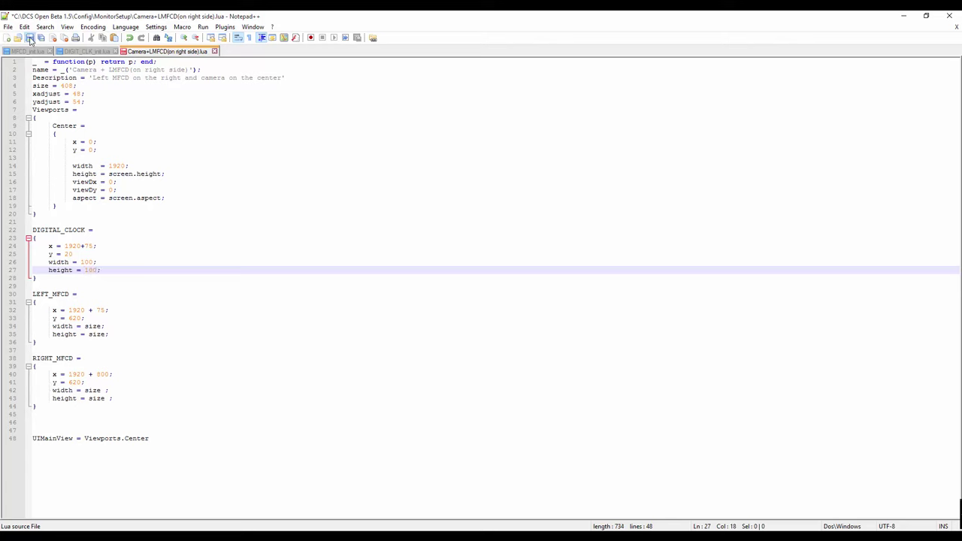
{"action": "left_click", "coordinate": [30, 38]}
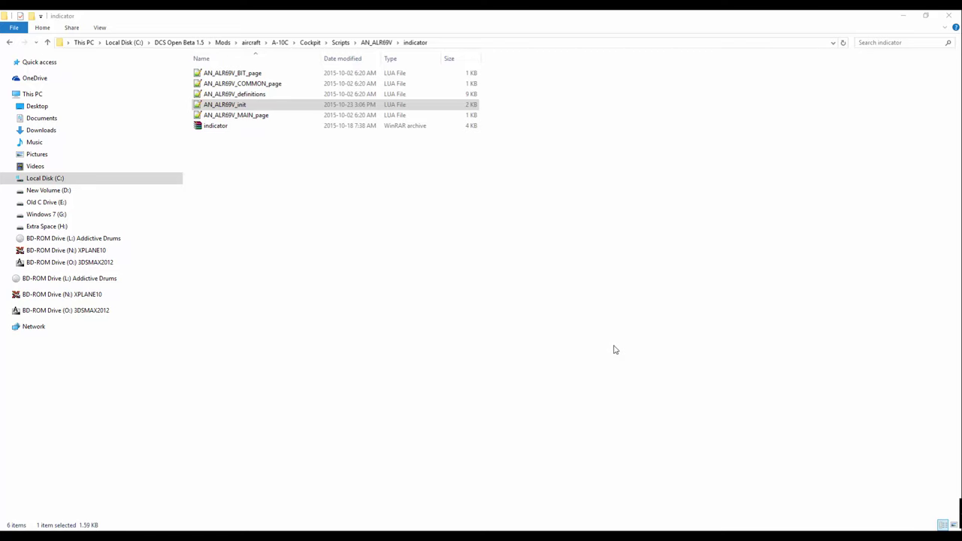
Open AN_ALR69V_init from the A-10C\Cockpit\Scripts\AN_ALR69V\indicator folder
{"action": "left_click", "coordinate": [433, 43]}
{"action": "left_click", "coordinate": [433, 43]}
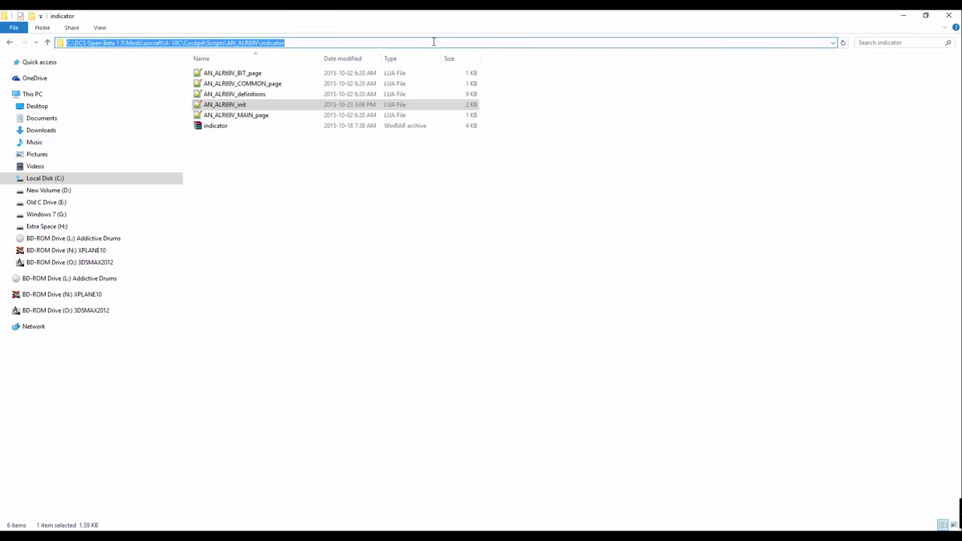
{"action": "left_click", "coordinate": [339, 226]}
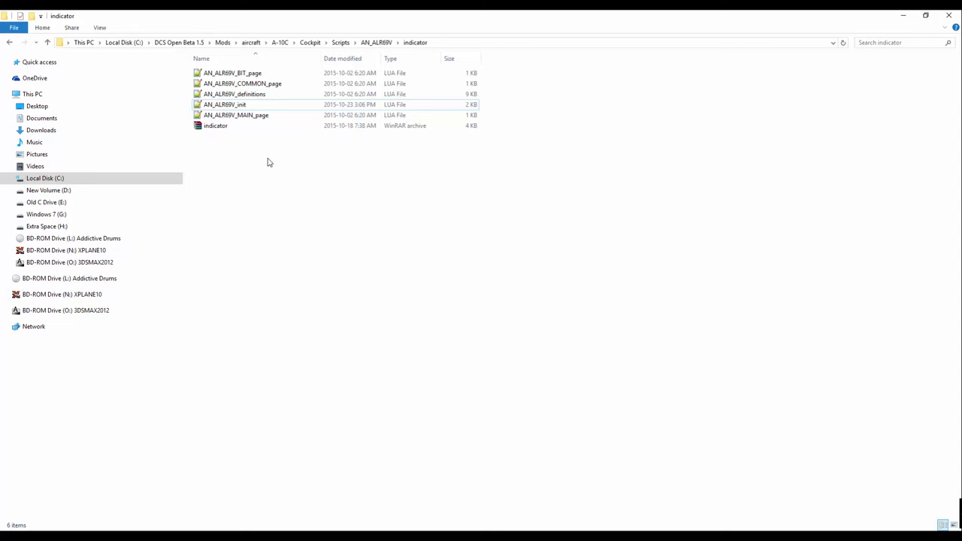
{"action": "left_click", "coordinate": [215, 106]}
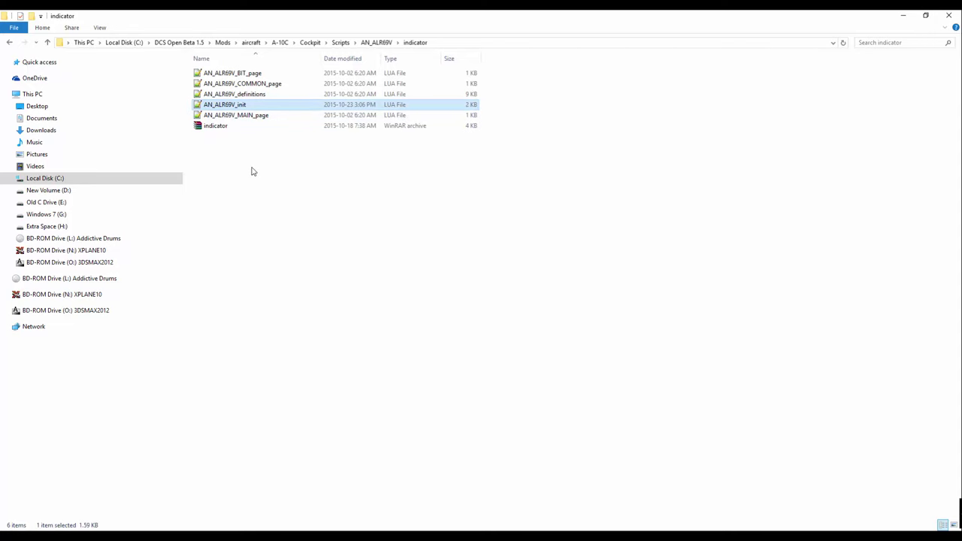
{"action": "double_click", "coordinate": [247, 105]}
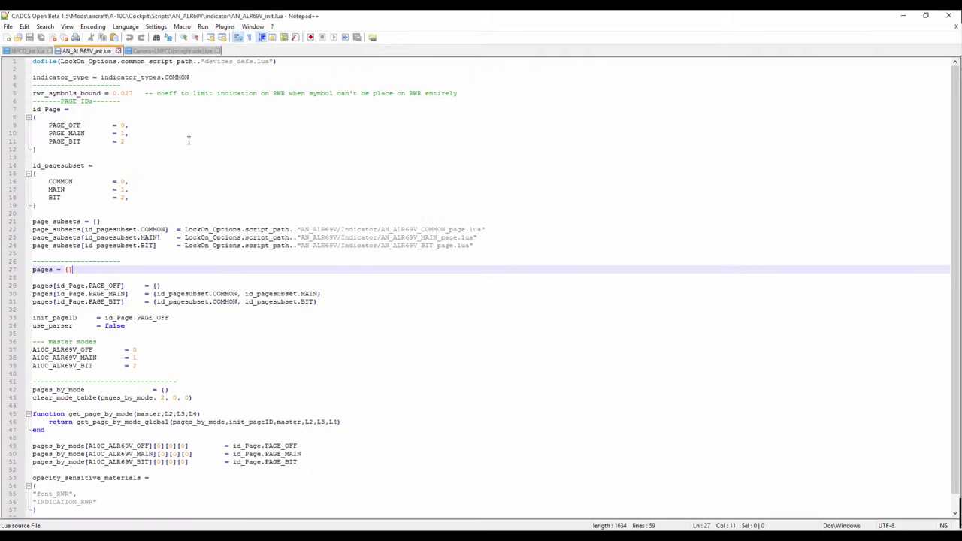
Copy the ViewportHandling.lua dofile line from MFCD_init.lua to a new line below the devices_defs.lua line in AN_ALR69V_init.lua
{"action": "left_click", "coordinate": [26, 51]}
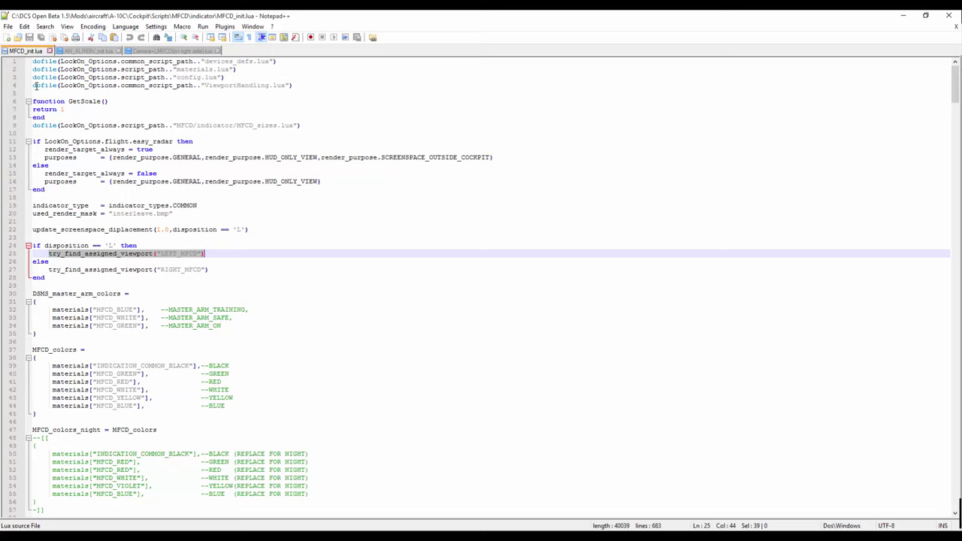
{"action": "left_click", "coordinate": [36, 85]}
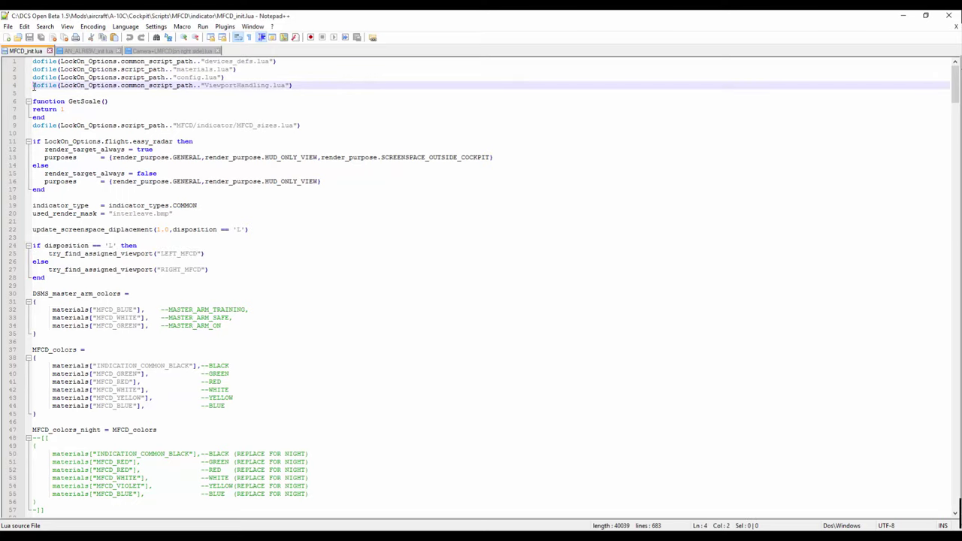
{"action": "left_click_drag", "start_coordinate": [33, 85], "coordinate": [303, 86]}
{"action": "key", "text": "ctrl+c"}
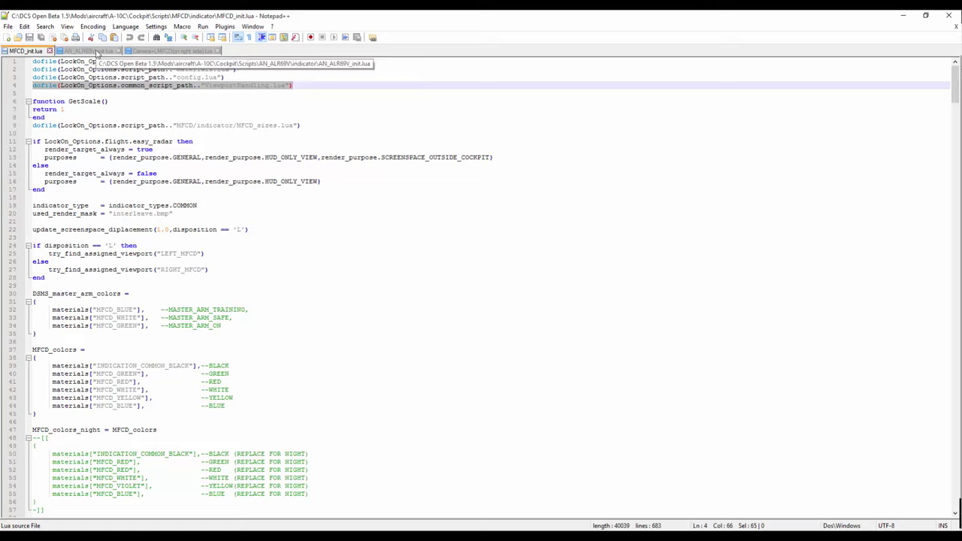
{"action": "left_click", "coordinate": [94, 51]}
{"action": "left_click", "coordinate": [296, 60]}
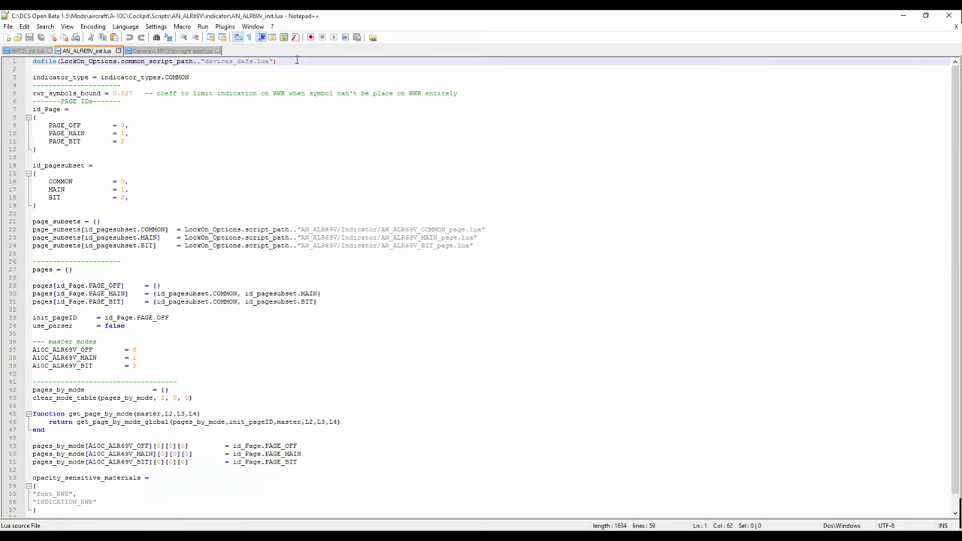
{"action": "key", "text": "Return"}
{"action": "key", "text": "ctrl+v"}
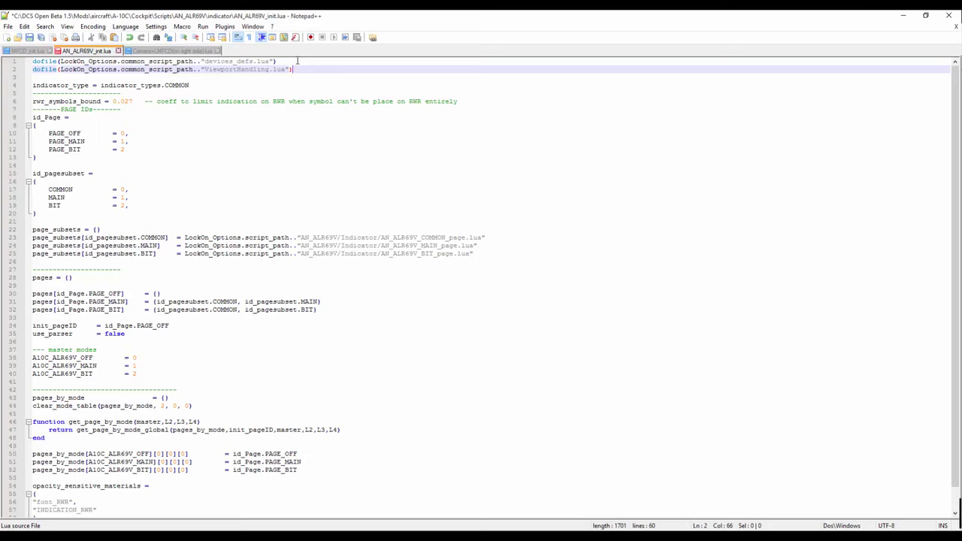
Copy the try_find_assigned_viewport("LEFT_MFCD") call from MFCD_init.lua to a new line below indicator_type in AN_ALR69V_init.lua
{"action": "left_click", "coordinate": [28, 51]}
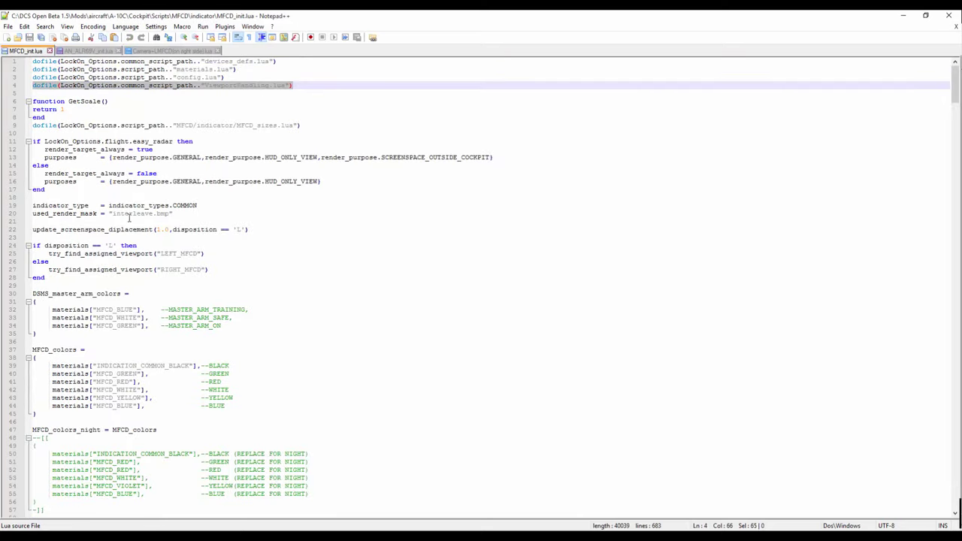
{"action": "left_click", "coordinate": [48, 253]}
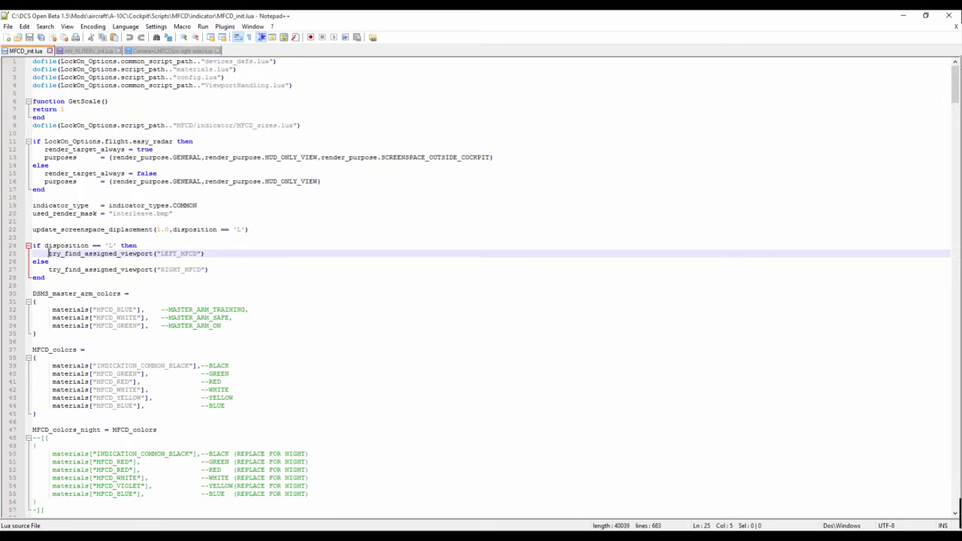
{"action": "left_click_drag", "start_coordinate": [47, 254], "coordinate": [216, 255]}
{"action": "key", "text": "ctrl+c"}
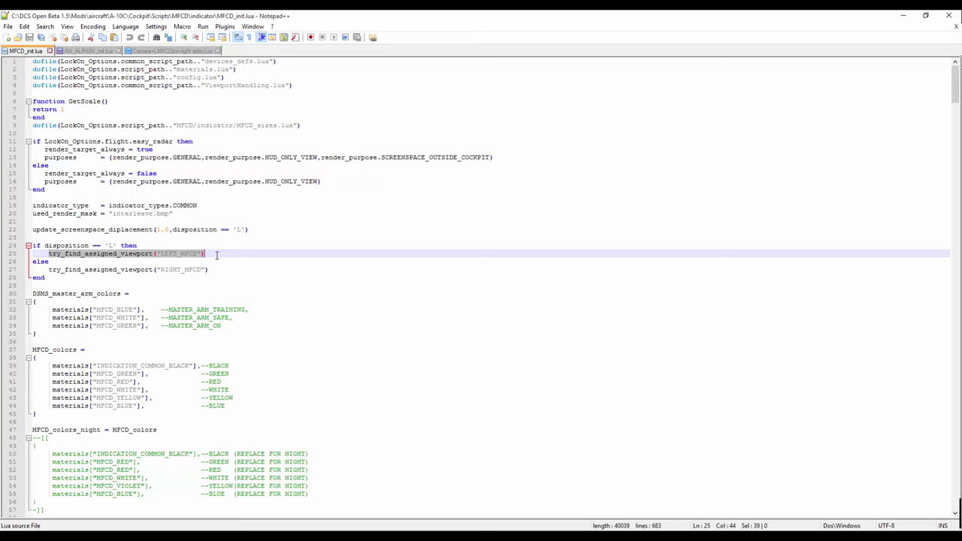
{"action": "left_click", "coordinate": [91, 52]}
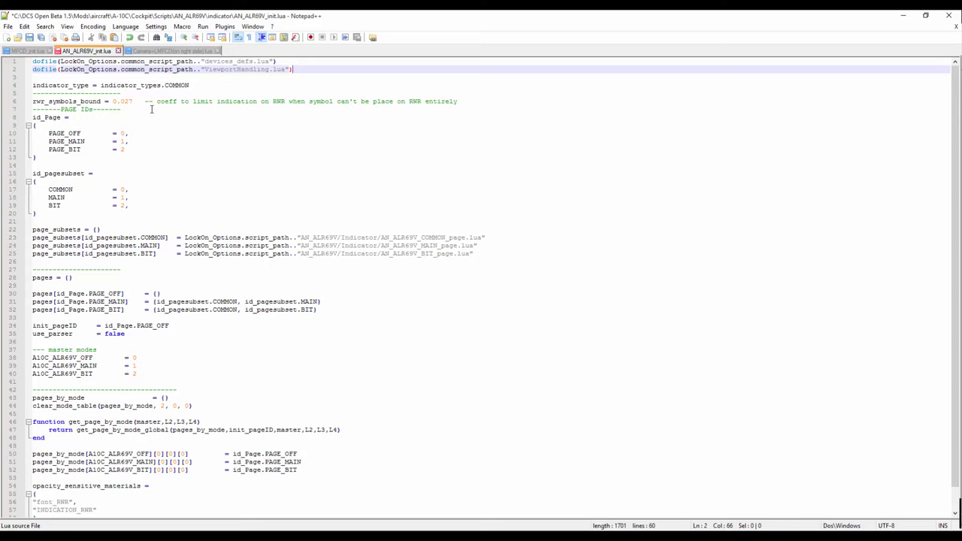
{"action": "left_click", "coordinate": [492, 102]}
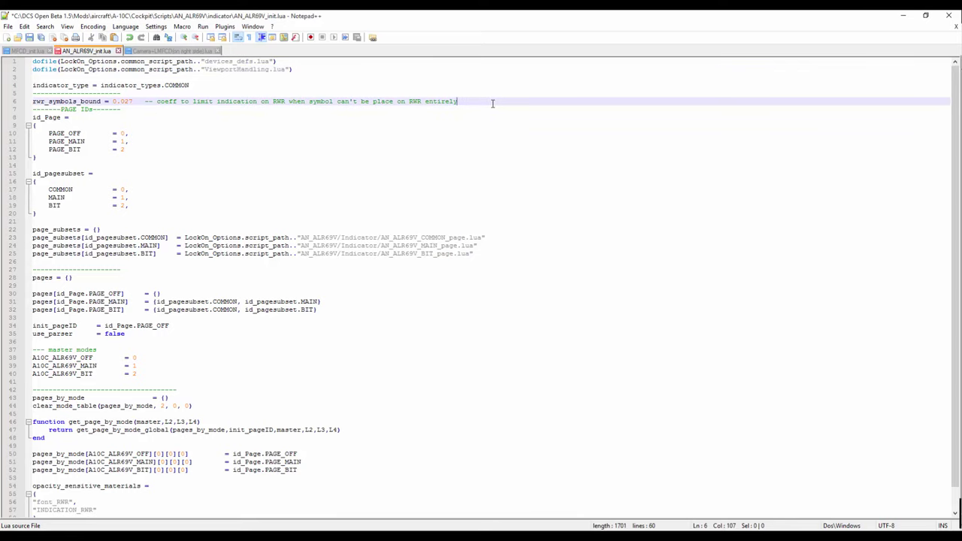
{"action": "left_click", "coordinate": [196, 86]}
{"action": "key", "text": "Return"}
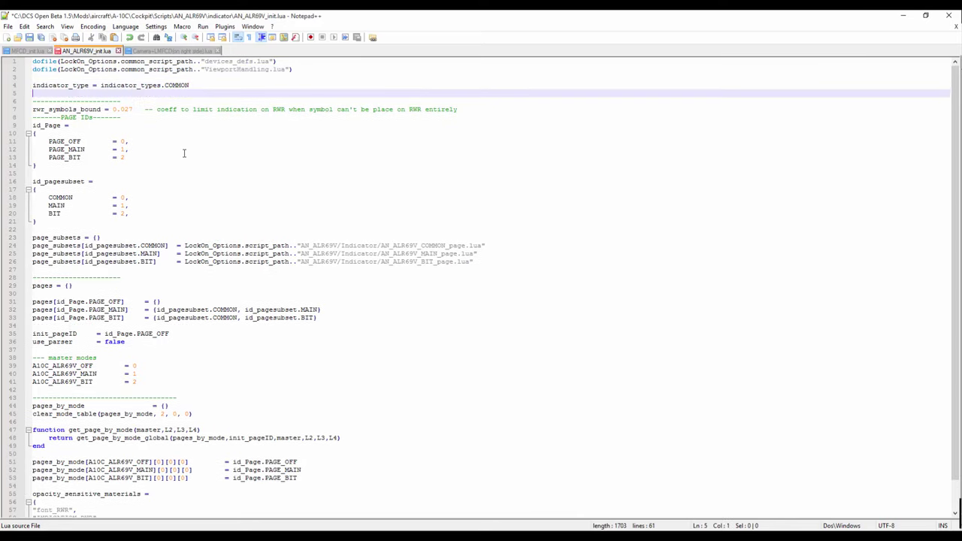
{"action": "key", "text": "ctrl+v"}
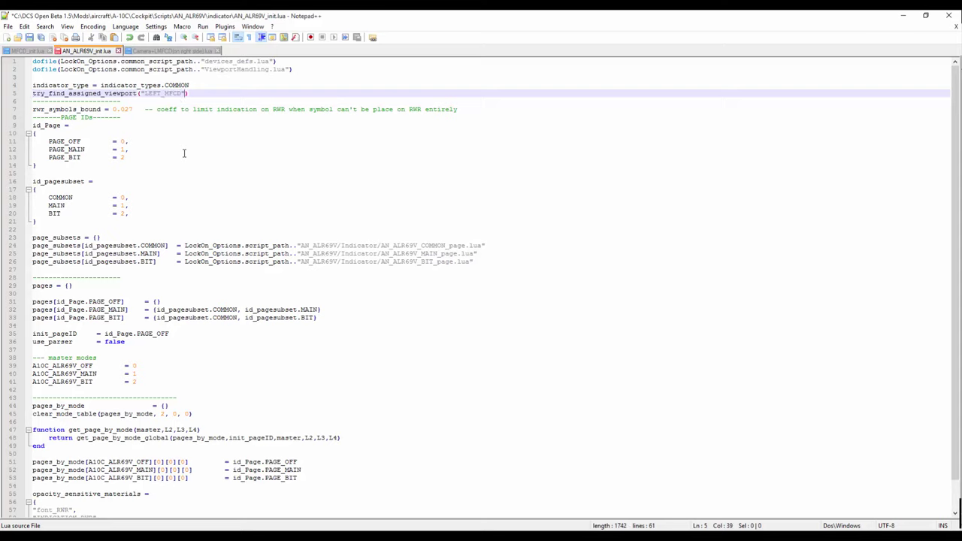
Change the viewport name in the copied call to RWR_SCREEN, add a blank line below it, and save AN_ALR69V_init.lua
{"action": "key", "text": "BackSpace"}
{"action": "key", "text": "BackSpace"}
{"action": "key", "text": "BackSpace"}
{"action": "key", "text": "BackSpace"}
{"action": "key", "text": "BackSpace"}
{"action": "key", "text": "BackSpace"}
{"action": "key", "text": "BackSpace"}
{"action": "key", "text": "BackSpace"}
{"action": "key", "text": "BackSpace"}
{"action": "type", "text": "RWR"}
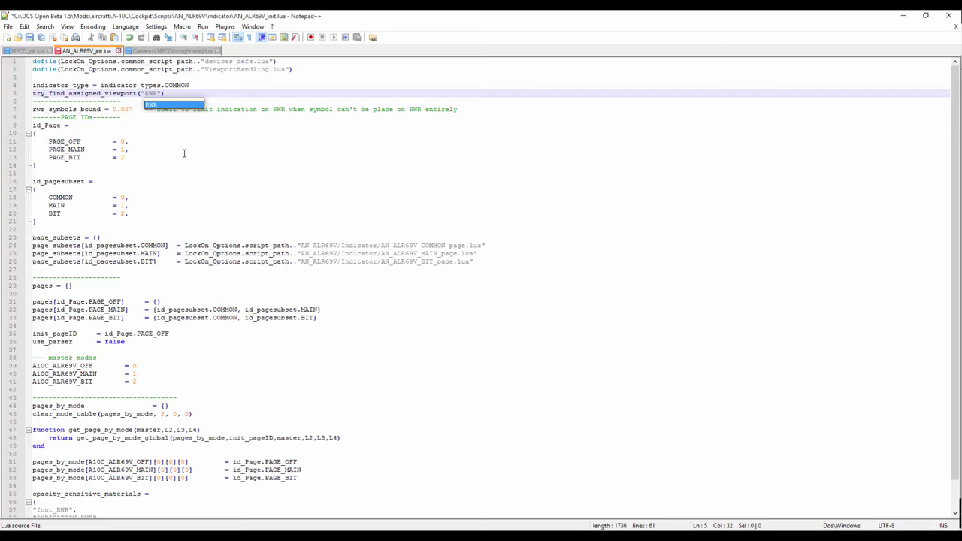
{"action": "type", "text": "_SCREEN"}
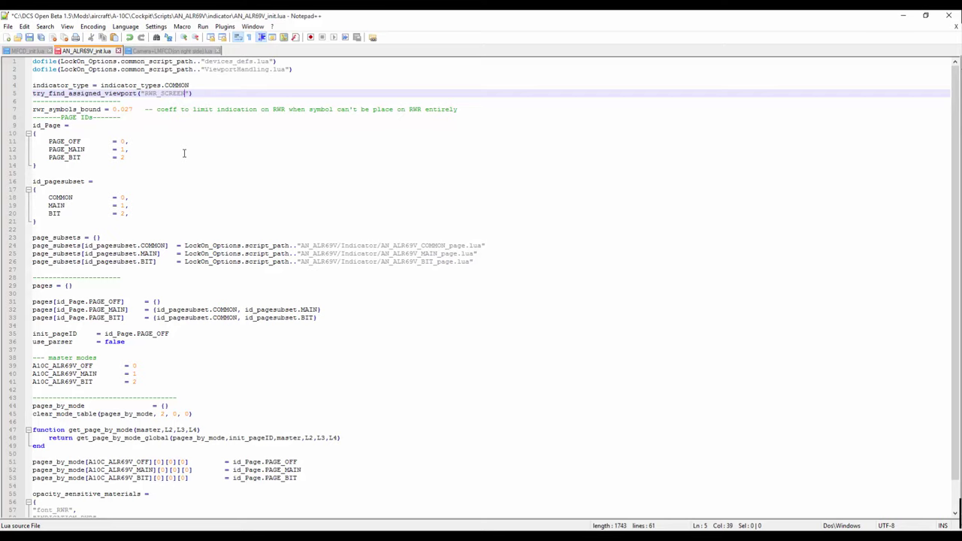
{"action": "left_click", "coordinate": [215, 93]}
{"action": "key", "text": "Return"}
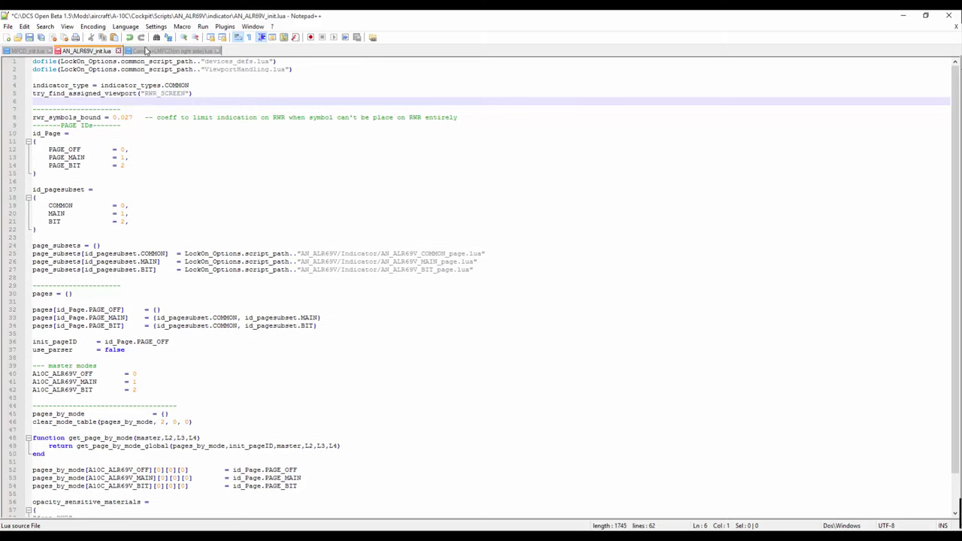
{"action": "left_click", "coordinate": [29, 38]}
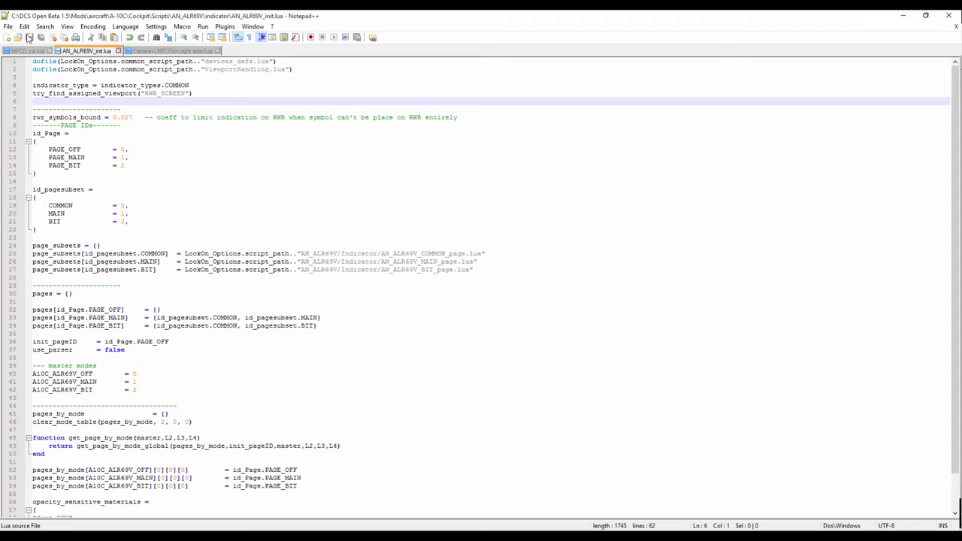
Copy the RWR_SCREEN name from AN_ALR69V_init.lua to a new line above the LEFT_MFCD block in Camera+LMFCD(on right side).lua
{"action": "left_click", "coordinate": [153, 52]}
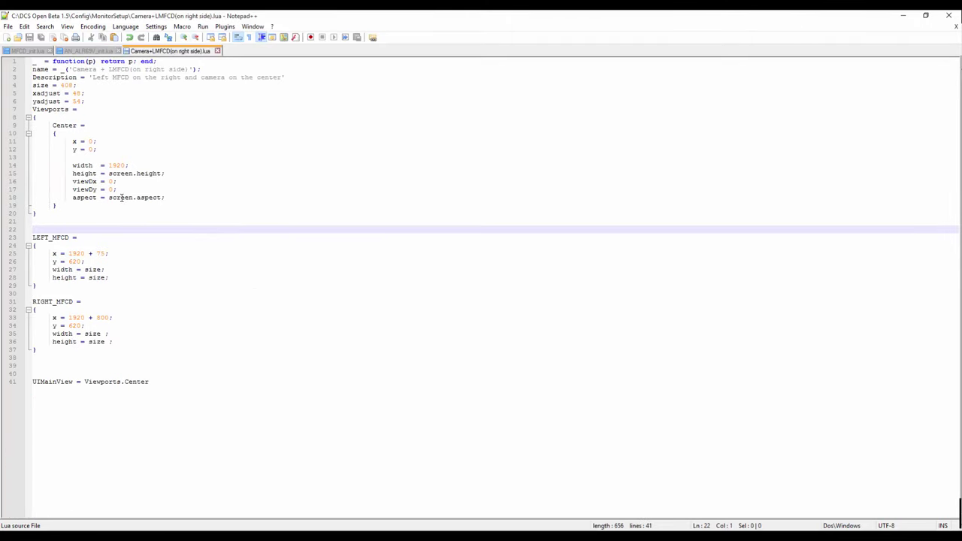
{"action": "left_click", "coordinate": [78, 52]}
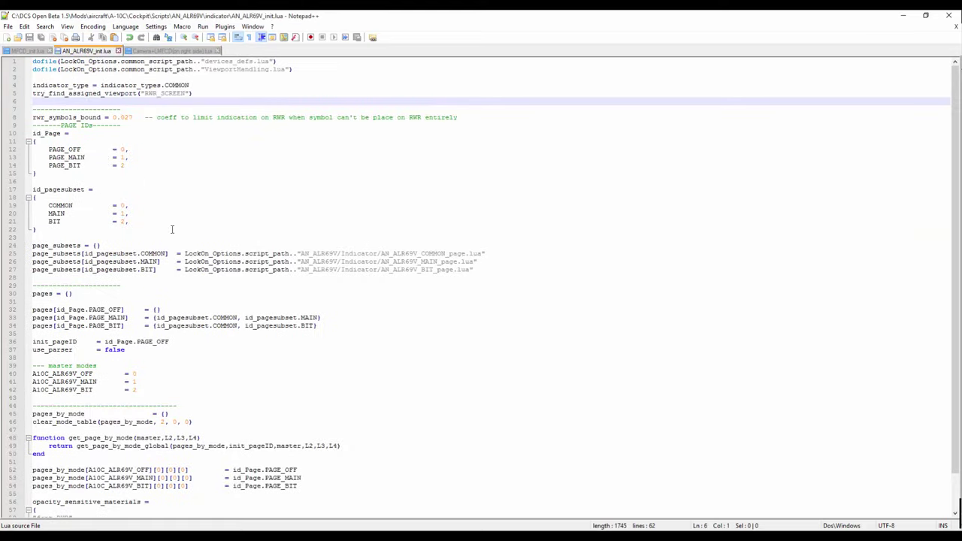
{"action": "left_click_drag", "start_coordinate": [144, 94], "coordinate": [187, 98]}
{"action": "key", "text": "ctrl+c"}
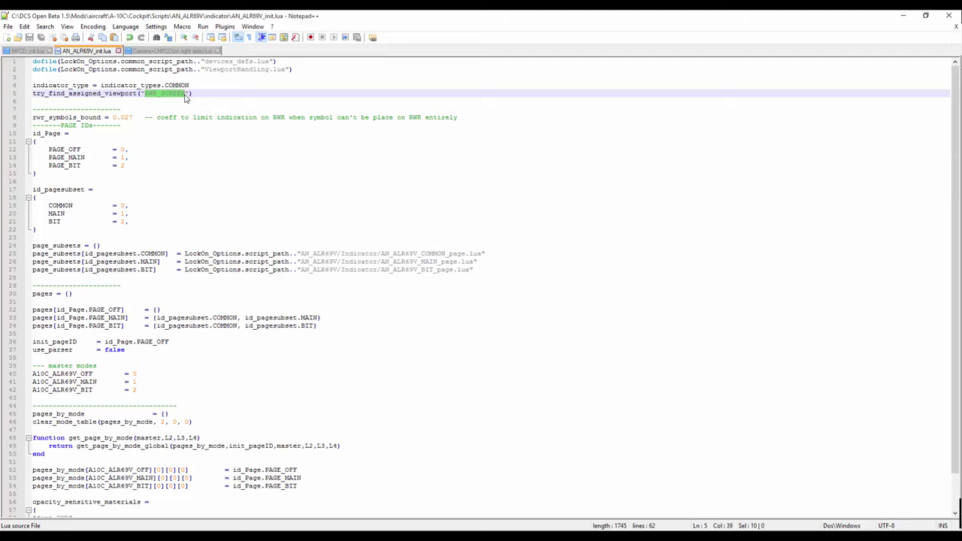
{"action": "left_click", "coordinate": [147, 51]}
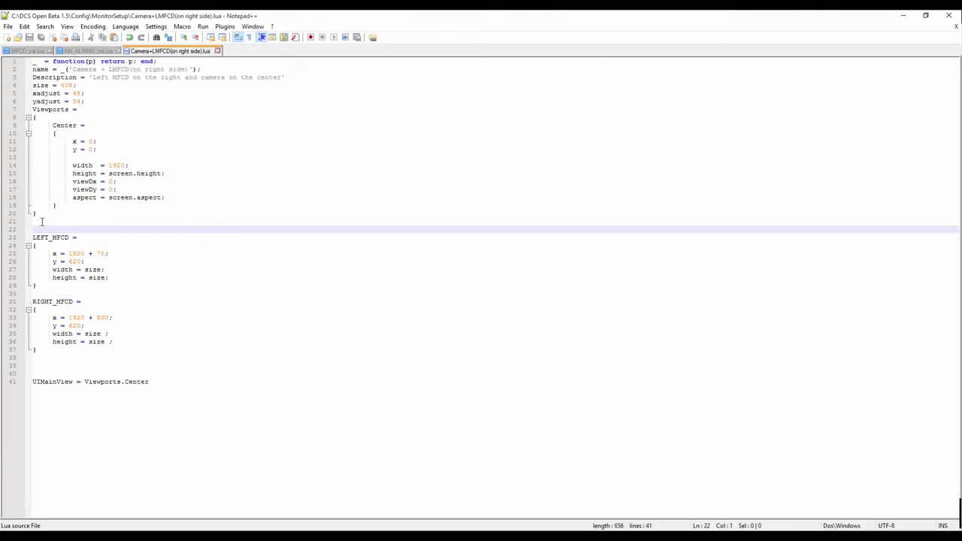
{"action": "key", "text": "Return"}
{"action": "key", "text": "Up"}
{"action": "key", "text": "ctrl+v"}
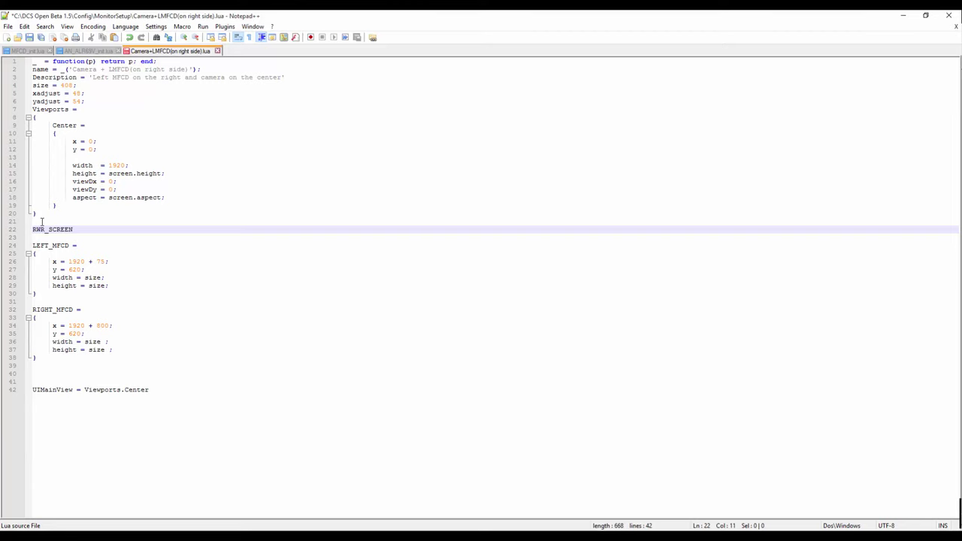
Make RWR_SCREEN an assignment followed by an empty block in curly braces, with an indented line between the braces
{"action": "type", "text": "= {"}
{"action": "key", "text": "Return"}
{"action": "key", "text": "Return"}
{"action": "key", "text": "Return"}
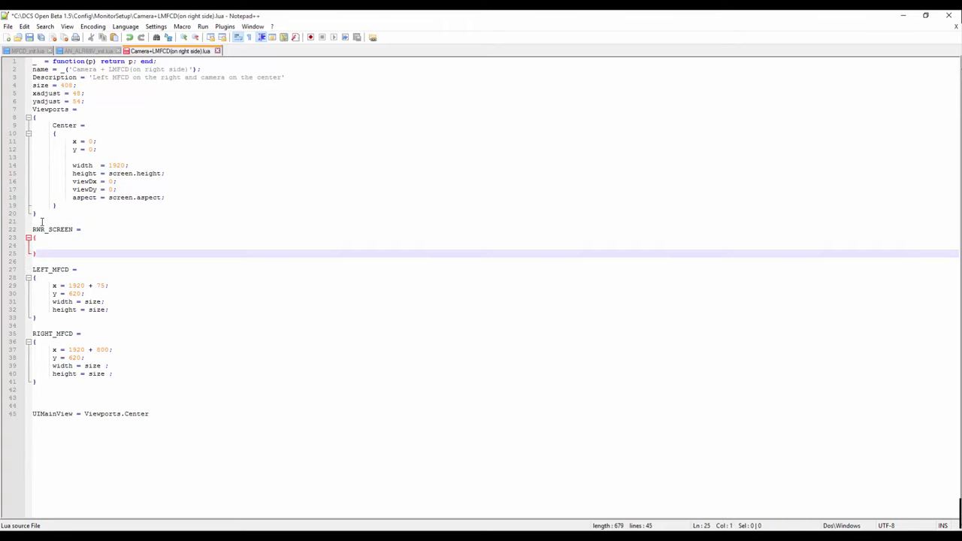
{"action": "key", "text": "Up"}
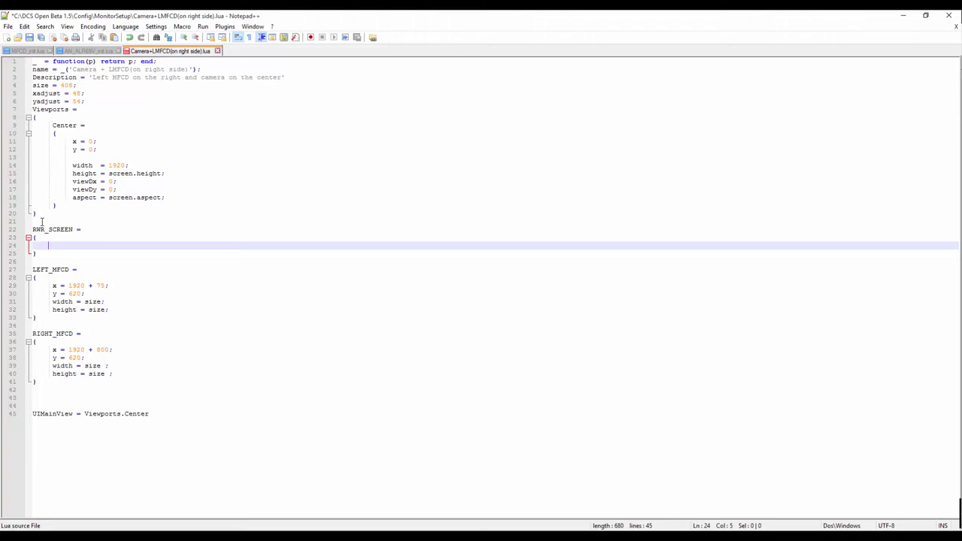
Enter the RWR_SCREEN position inside the braces as x = 1920 + 500; and y = 100; on separate lines
{"action": "type", "text": "x = 1920"}
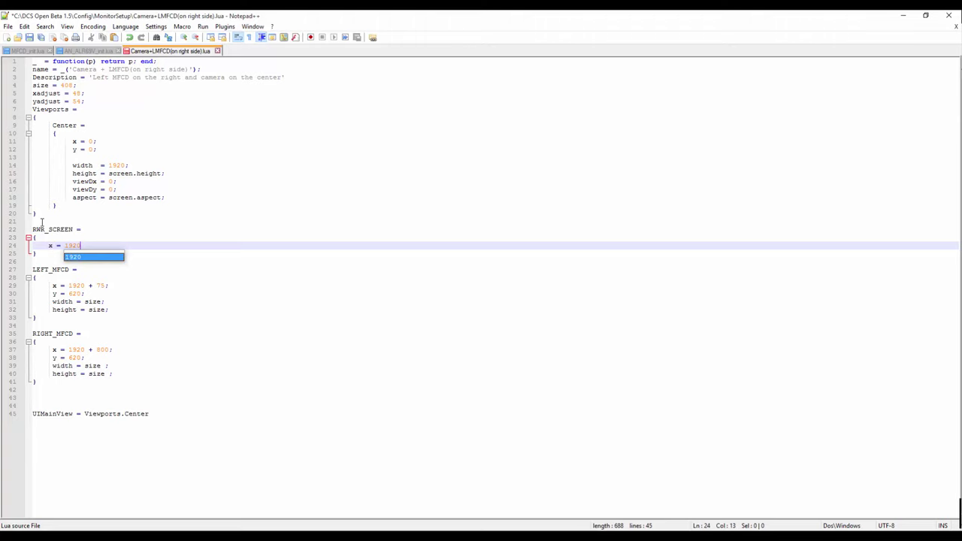
{"action": "type", "text": " +"}
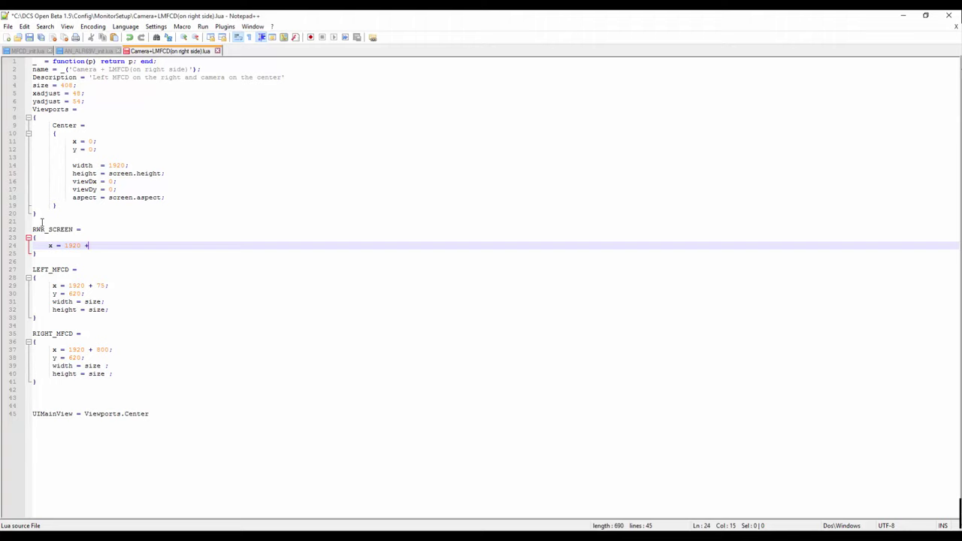
{"action": "type", "text": " 500;"}
{"action": "key", "text": "Return"}
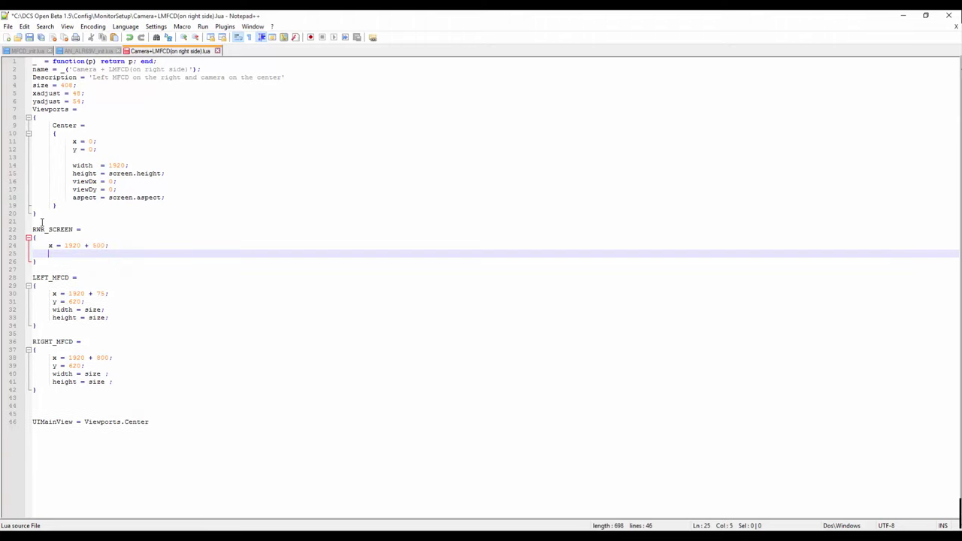
{"action": "type", "text": "y = 100;"}
{"action": "key", "text": "Return"}
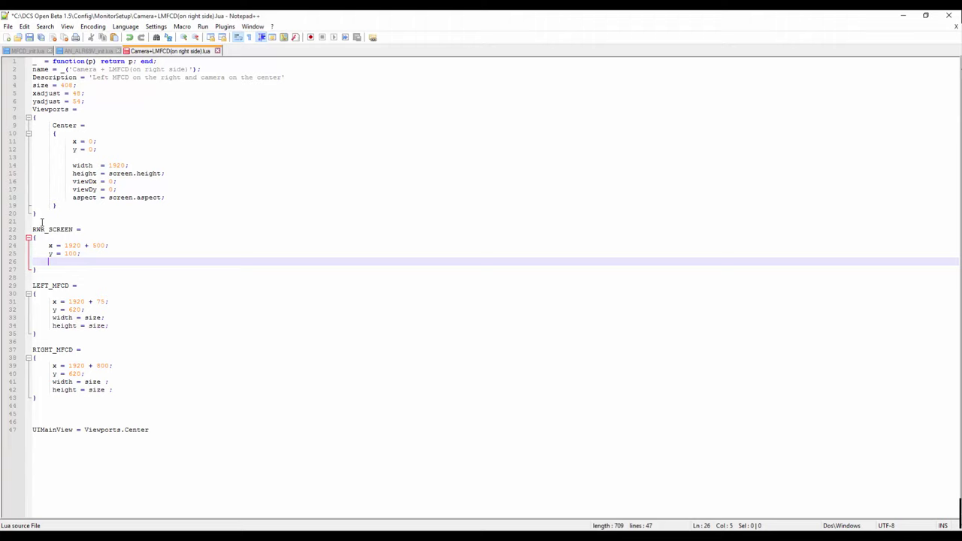
Add width = 400; and height = 400; to the RWR_SCREEN block and save Camera+LMFCD(on right side).lua
{"action": "type", "text": "width"}
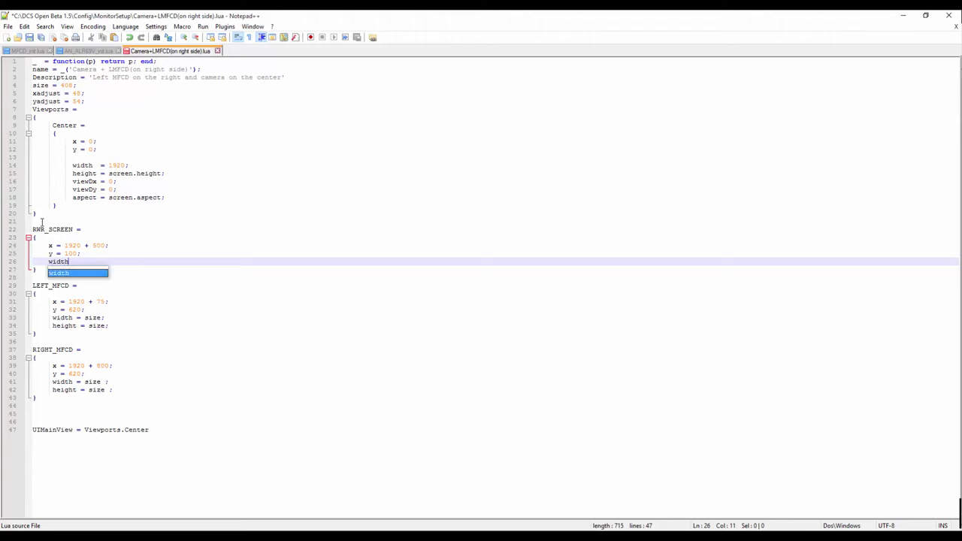
{"action": "type", "text": " = 400"}
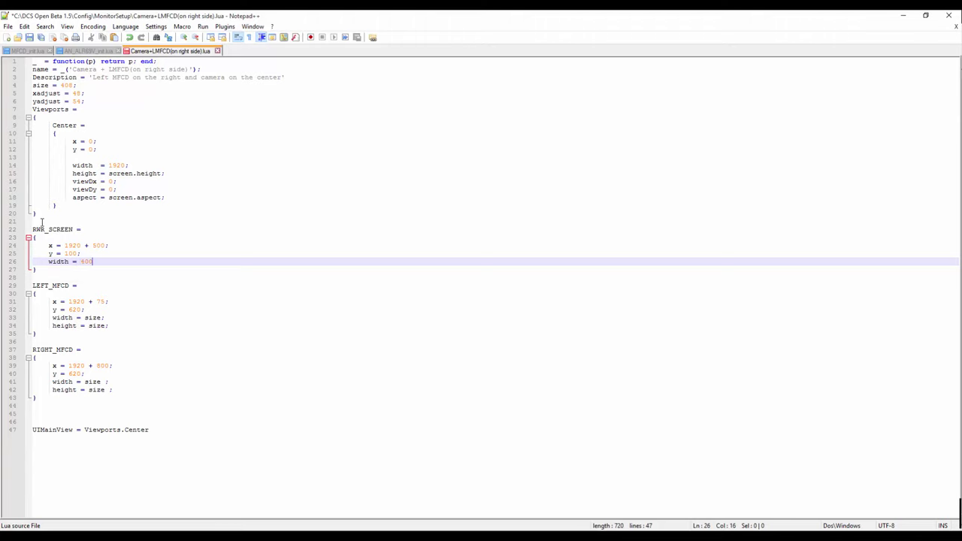
{"action": "key", "text": "Return"}
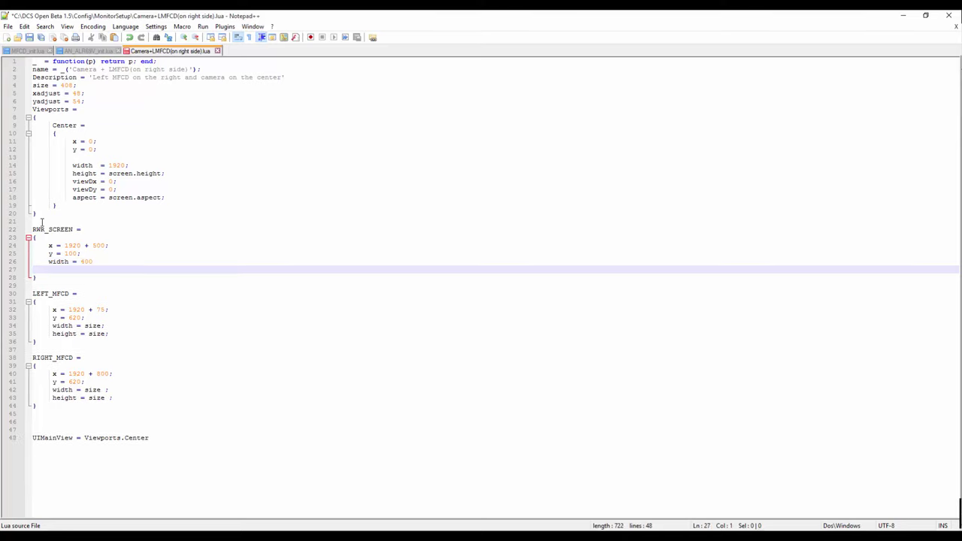
{"action": "key", "text": "BackSpace"}
{"action": "type", "text": ";"}
{"action": "key", "text": "Return"}
{"action": "type", "text": "height "}
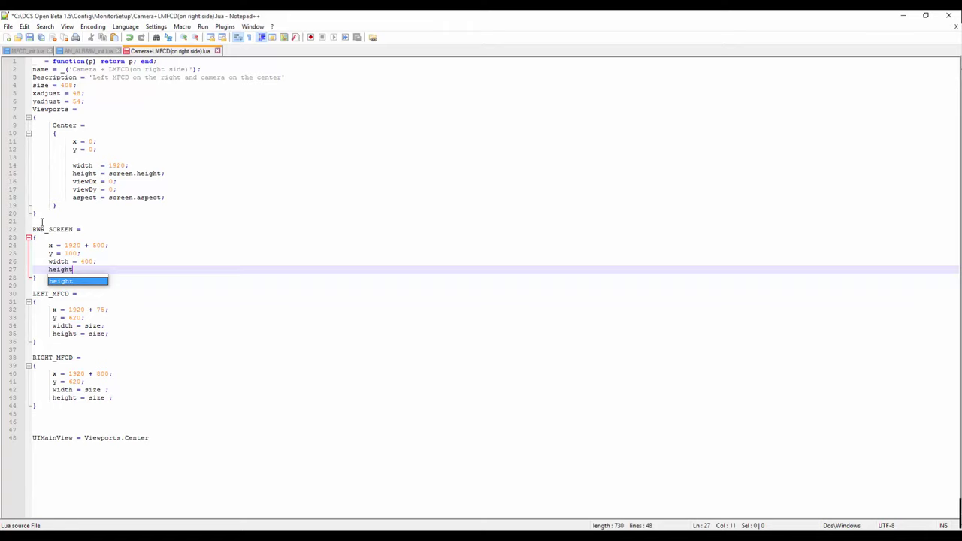
{"action": "type", "text": "= 400"}
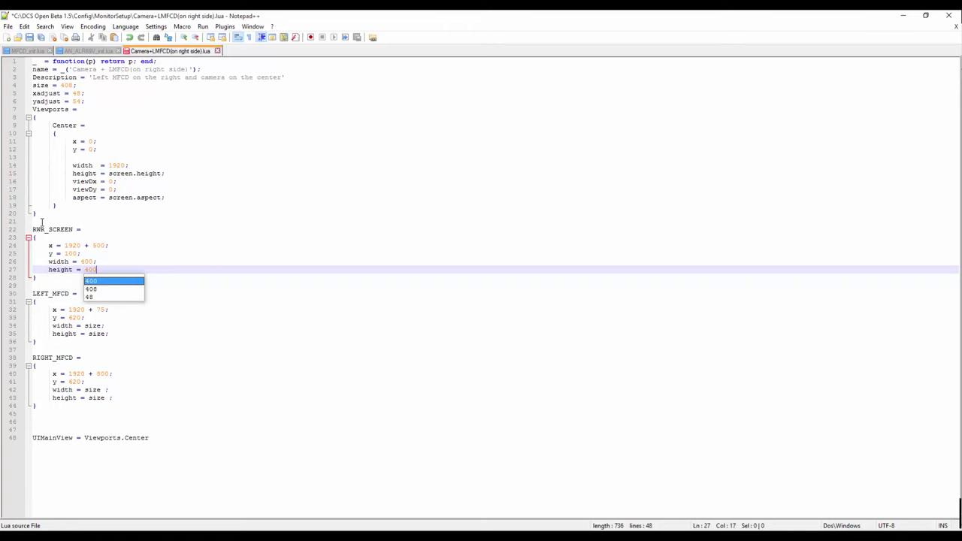
{"action": "type", "text": ";"}
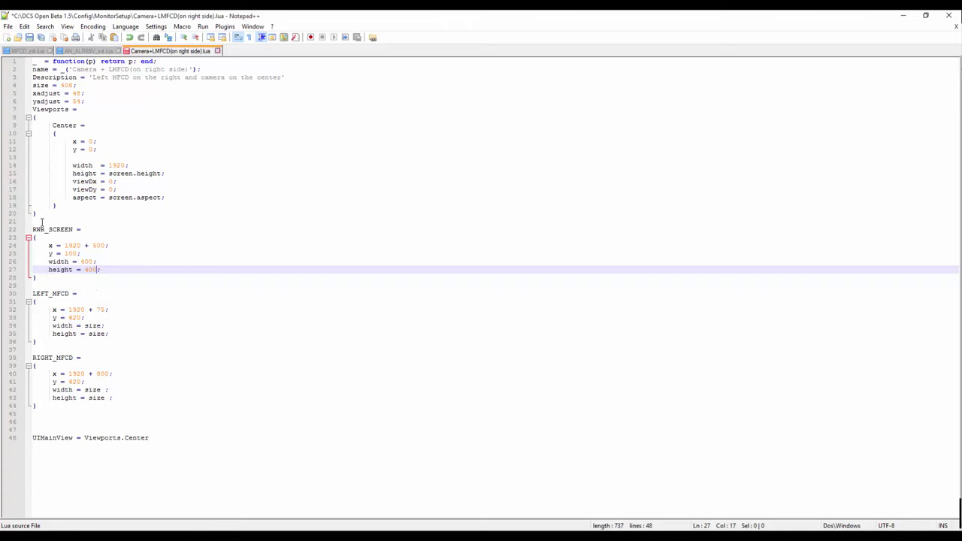
{"action": "key", "text": "Down"}
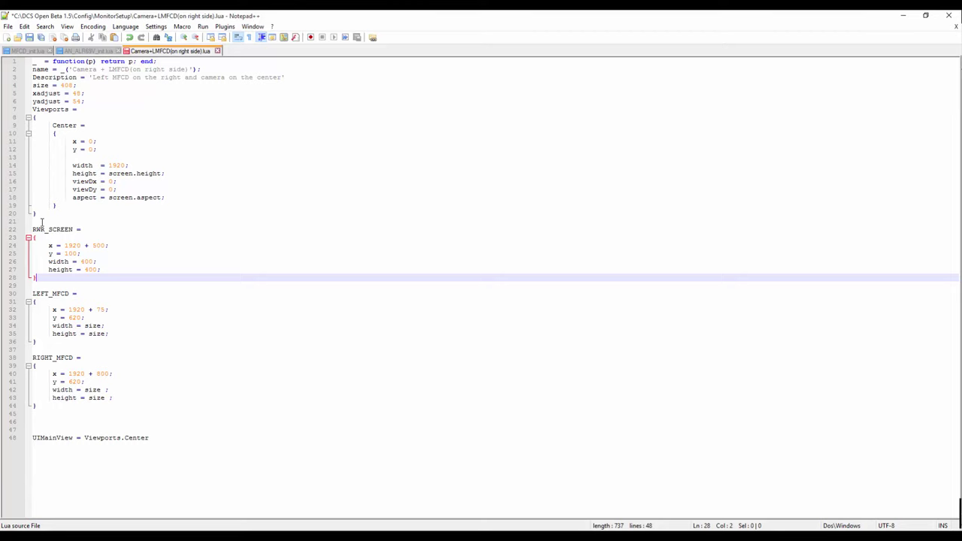
{"action": "left_click", "coordinate": [30, 38]}
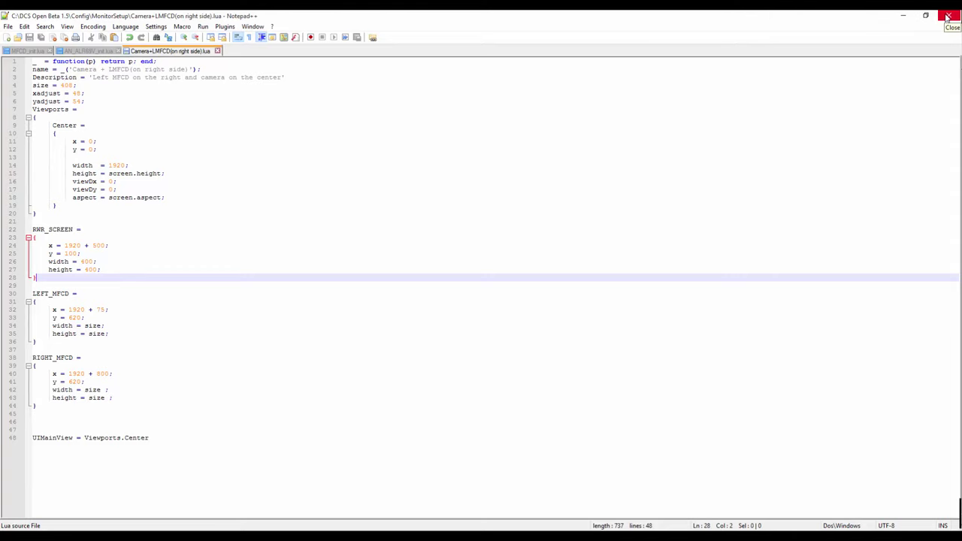
Close the text editor and the indicator folder window, and switch away from the running DCS World cockpit
{"action": "left_click", "coordinate": [949, 17]}
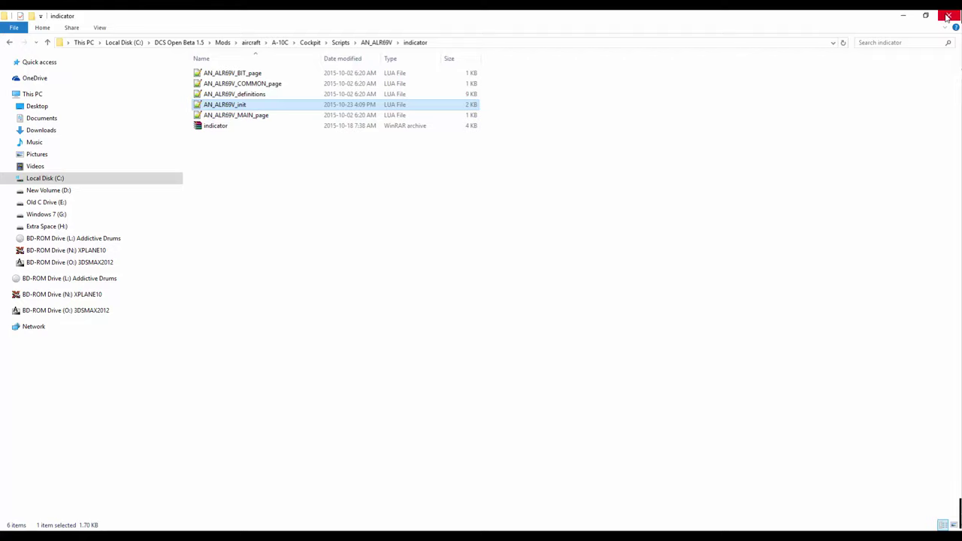
{"action": "left_click", "coordinate": [948, 17]}
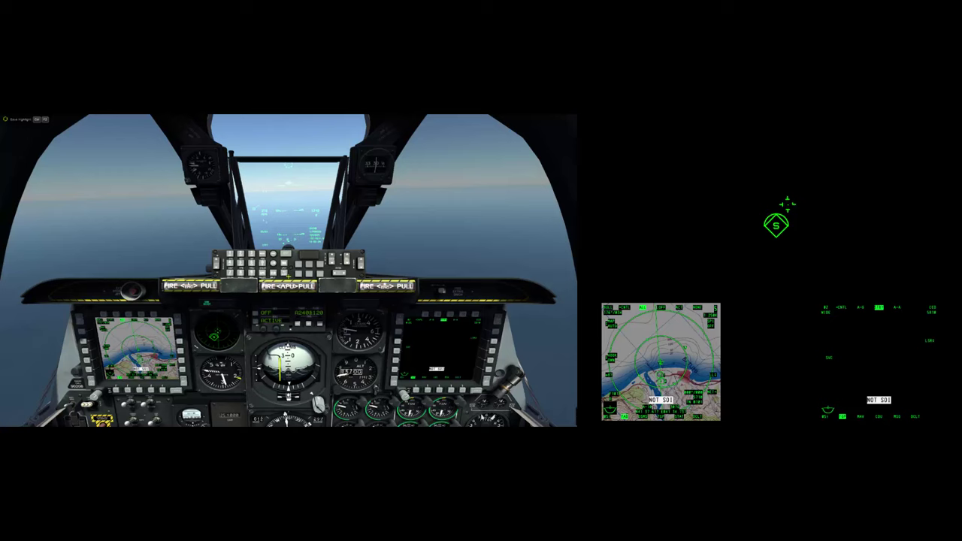
{"action": "key", "text": "alt+Tab"}
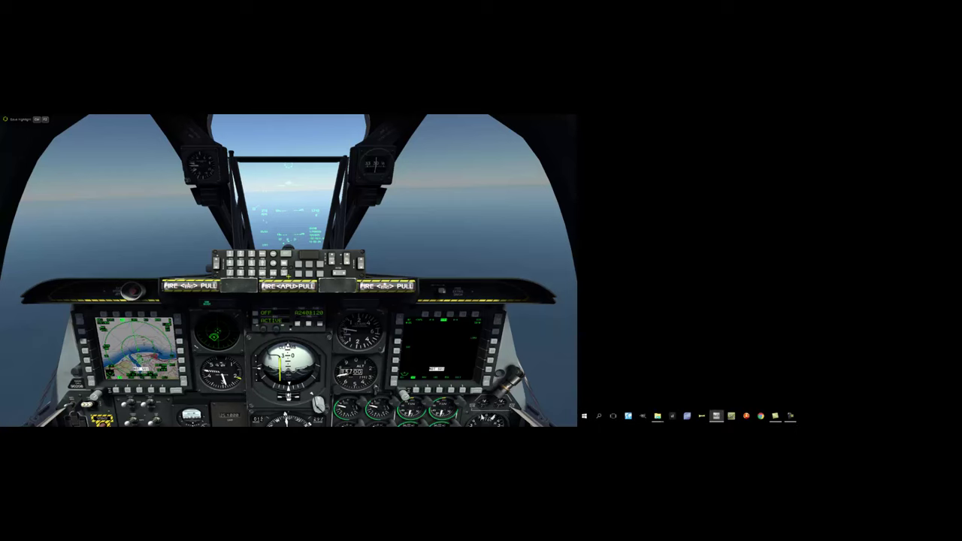